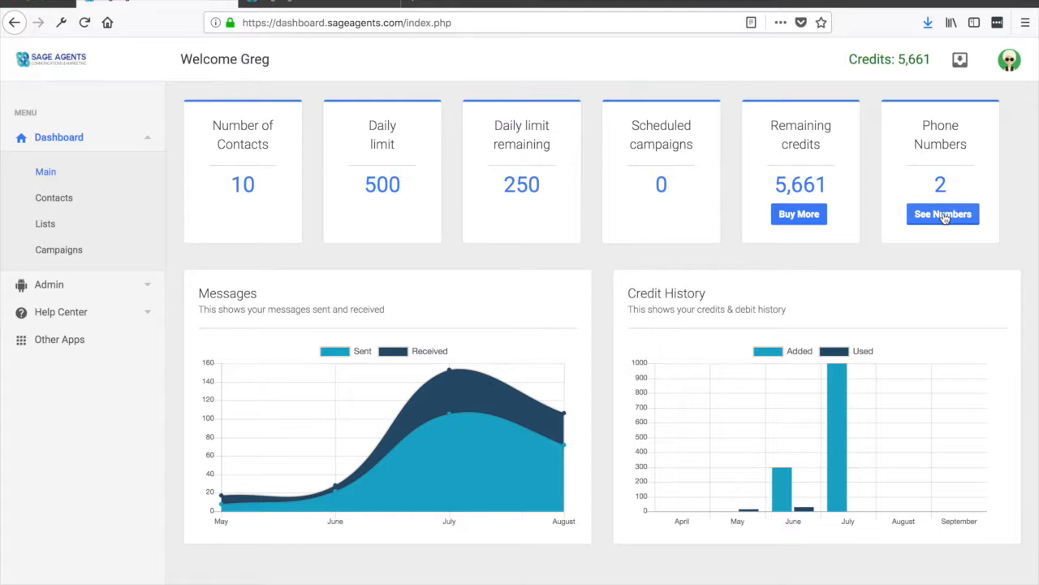
# Step: View the account's phone numbers and close the dialog
pyautogui.click(945, 220)
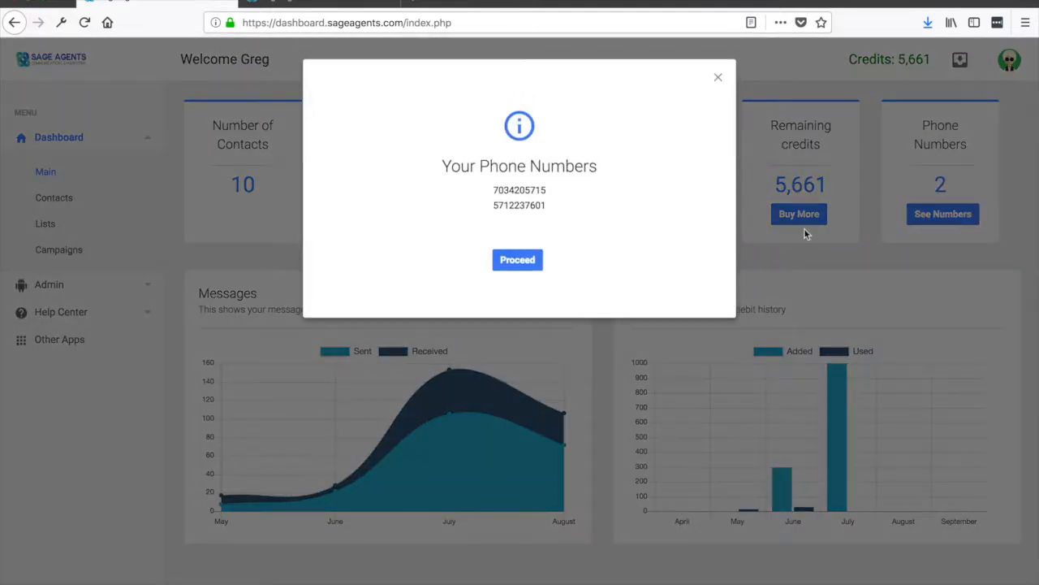
pyautogui.click(717, 79)
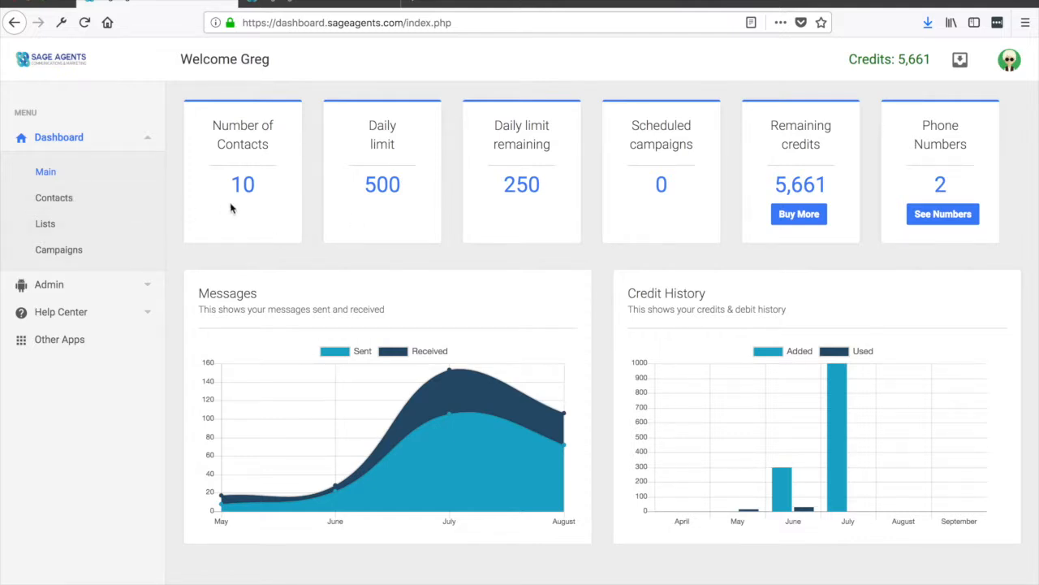
pyautogui.click(67, 225)
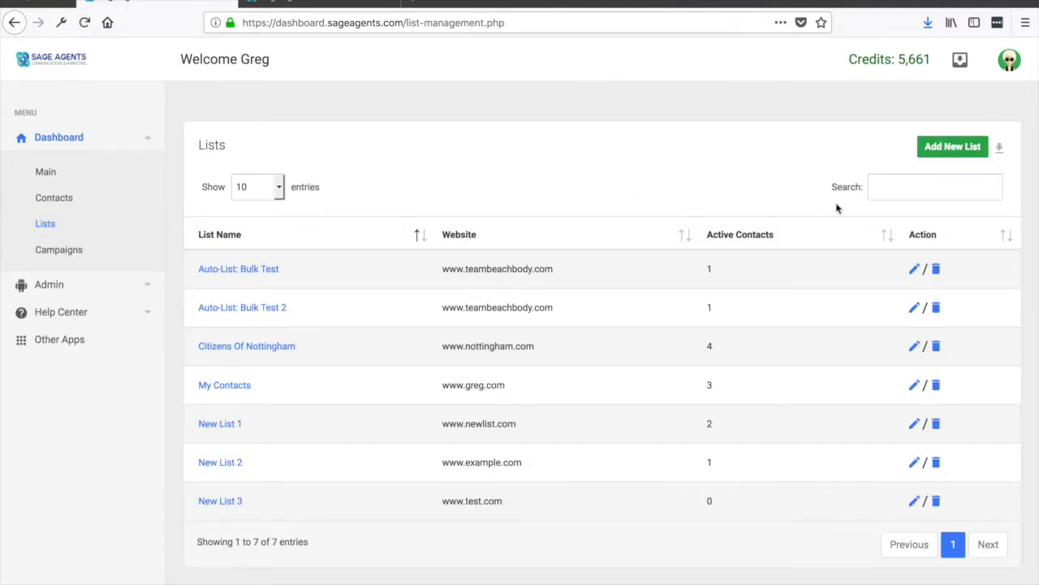
pyautogui.click(960, 148)
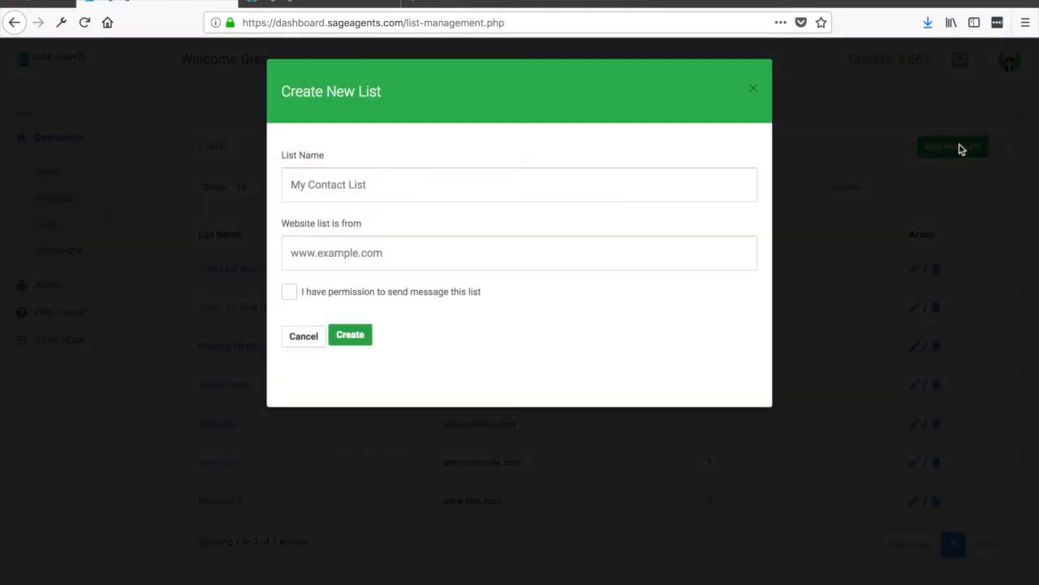
pyautogui.click(349, 185)
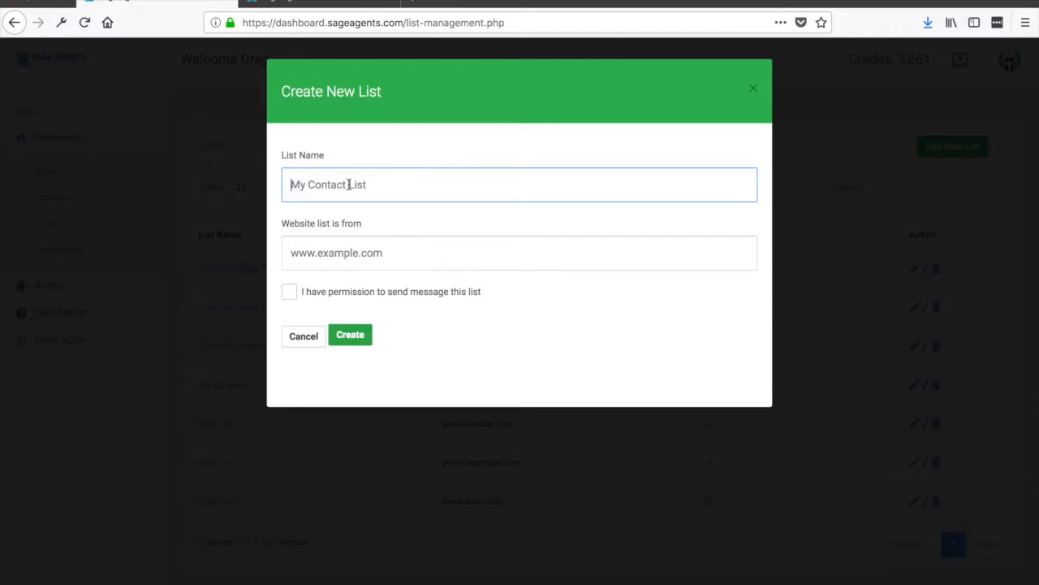
pyautogui.write('My Customer List')
pyautogui.press('Tab')
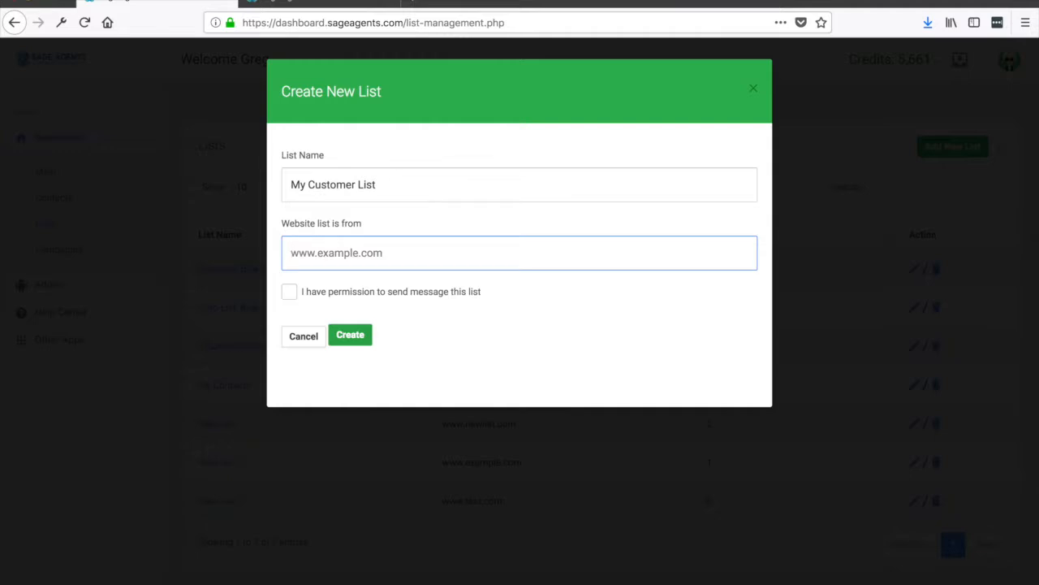
pyautogui.write('www')
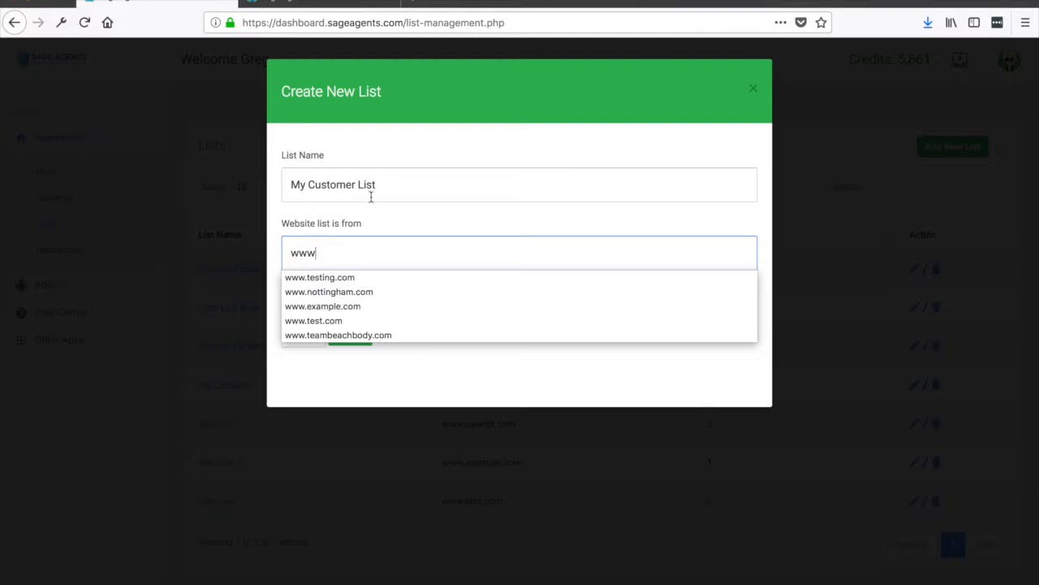
pyautogui.click(317, 277)
pyautogui.click(289, 292)
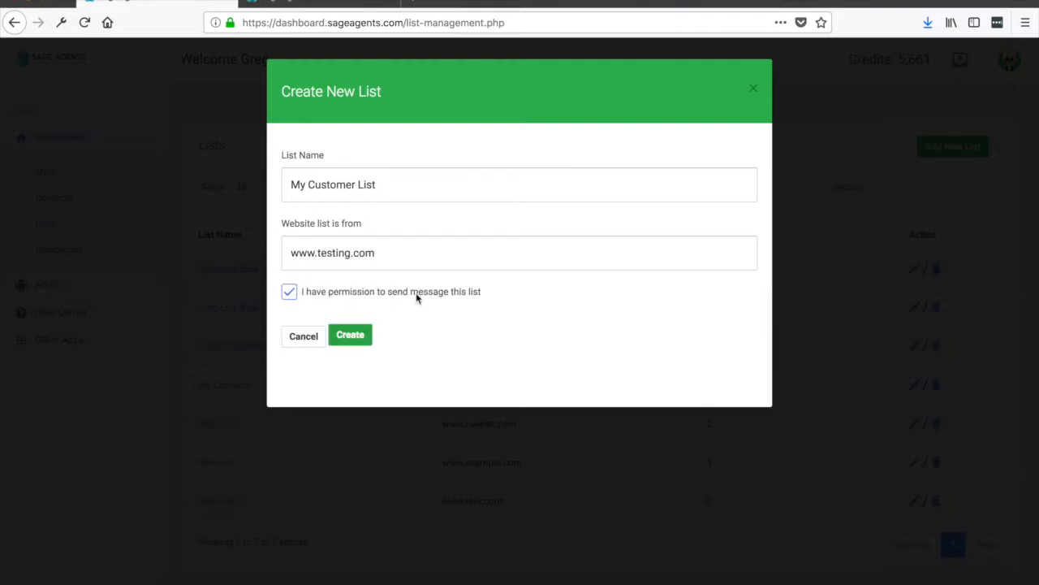
pyautogui.click(360, 338)
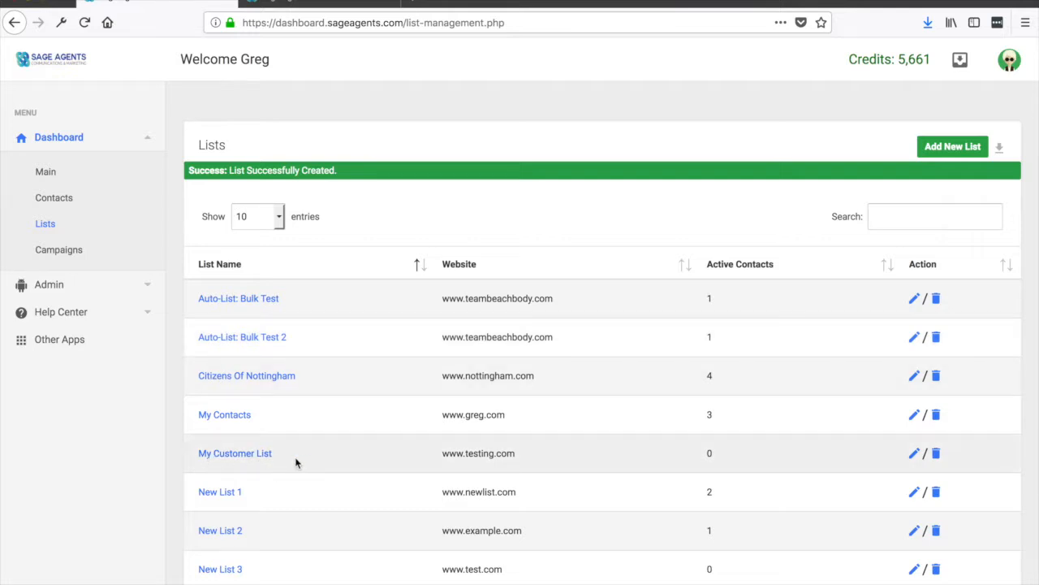
# Step: Open My Customer List and add a new contact with first name, last name and phone number
pyautogui.click(232, 454)
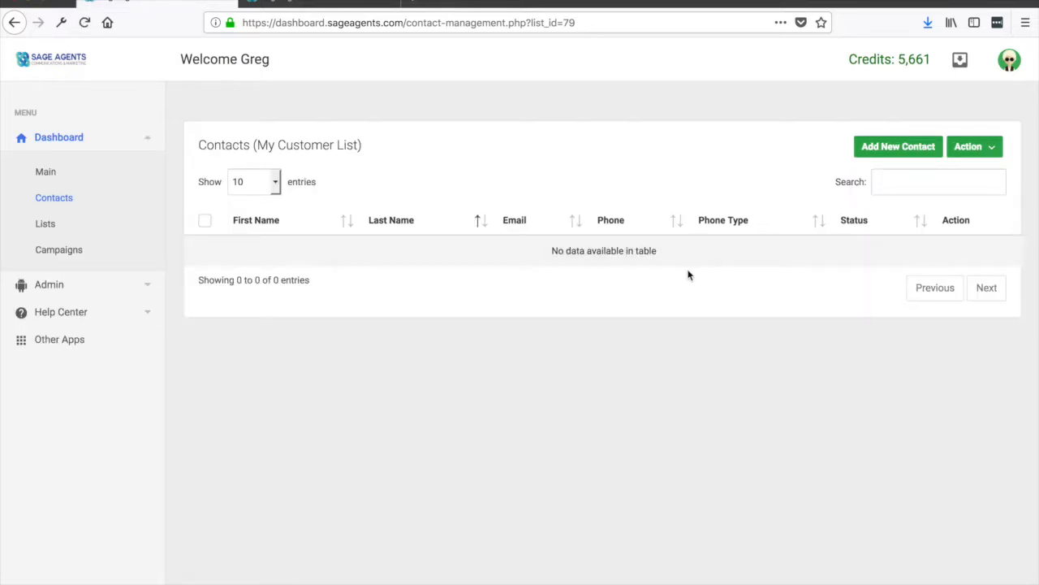
pyautogui.click(909, 151)
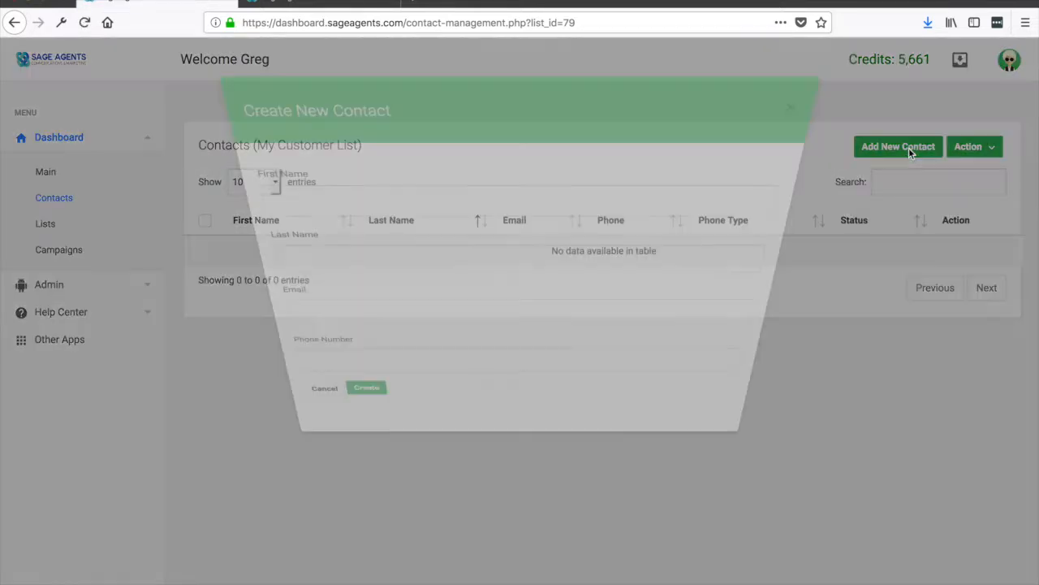
pyautogui.click(439, 186)
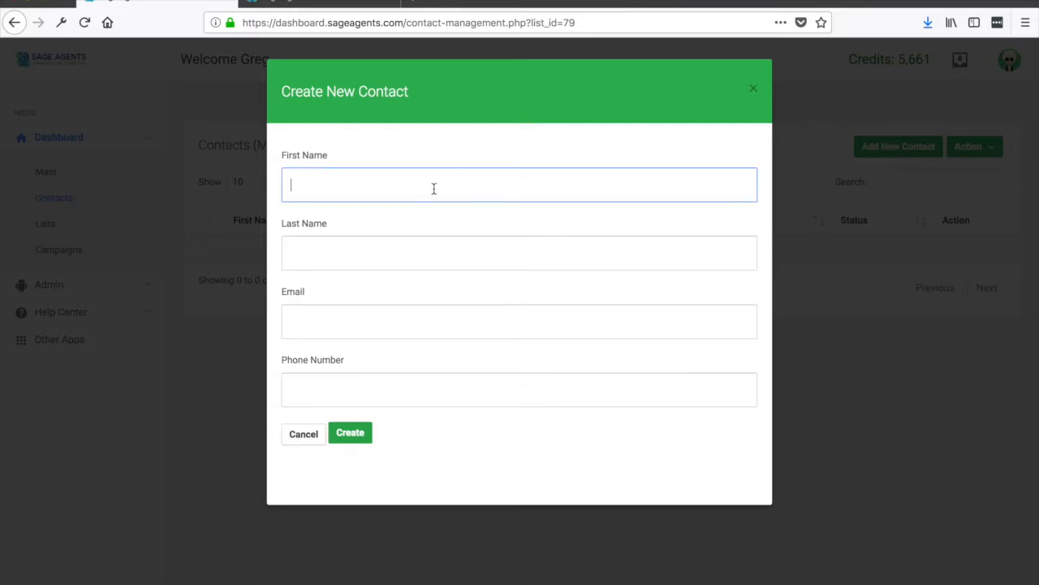
pyautogui.press('Tab')
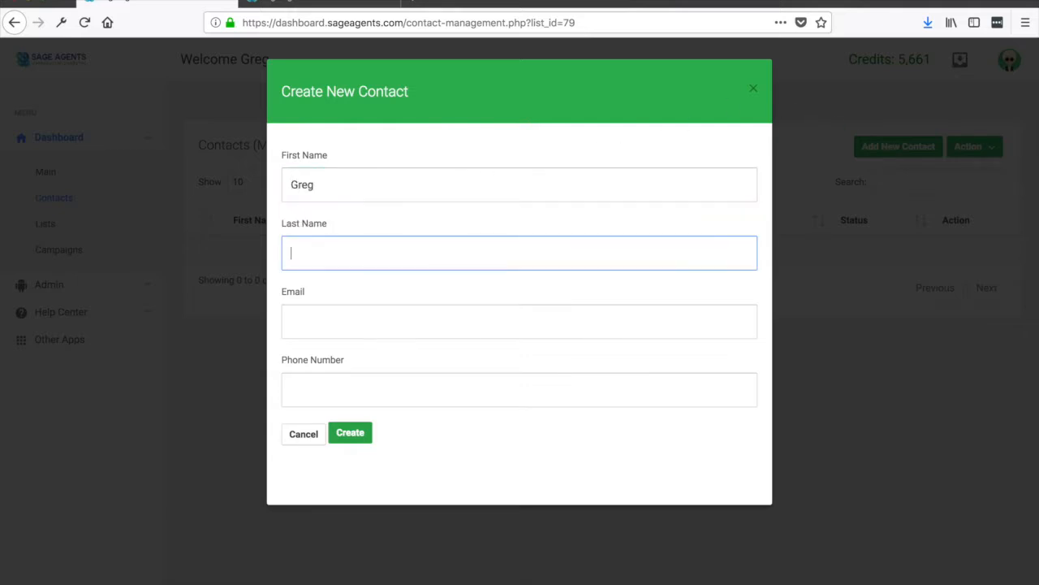
pyautogui.press('Tab')
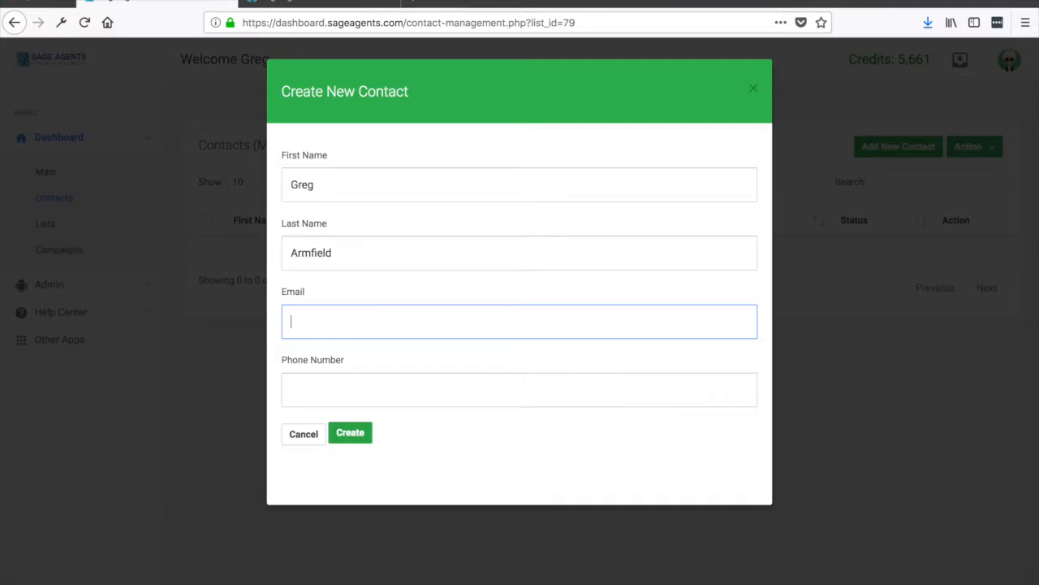
pyautogui.press('Tab')
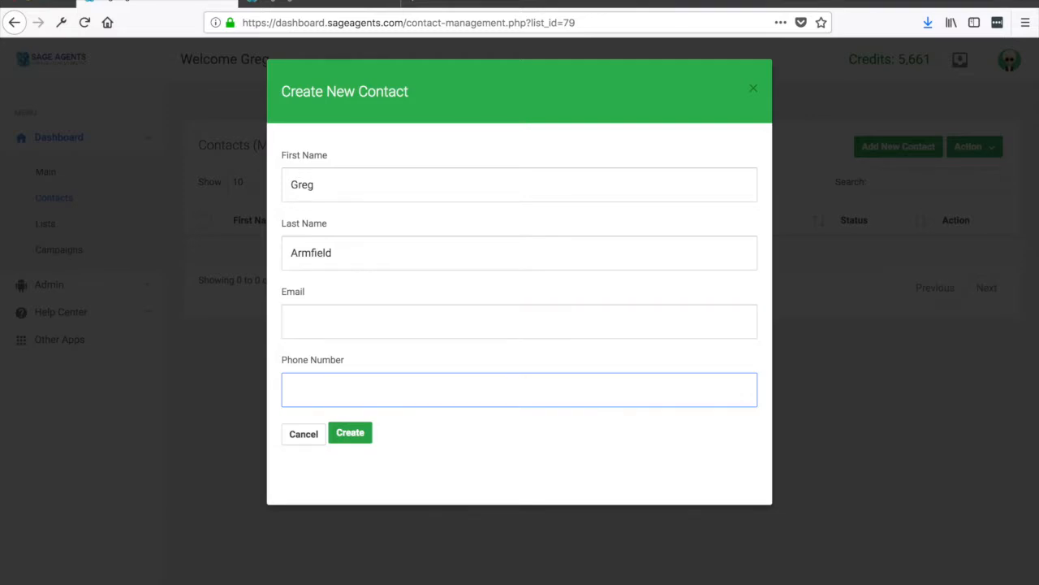
pyautogui.click(352, 431)
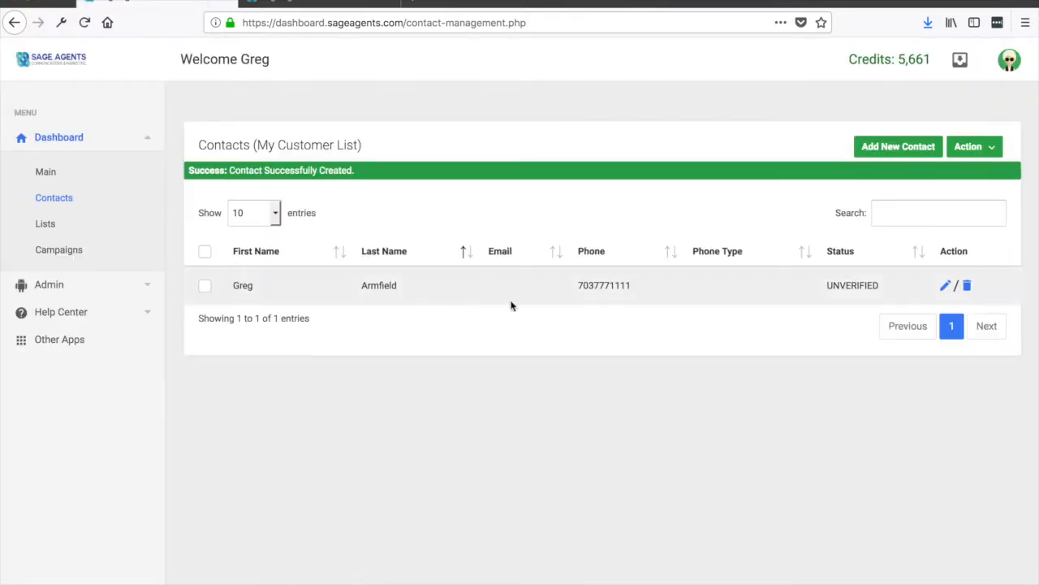
# Step: Go to Import Contacts and open the CSV example file in Excel
pyautogui.click(992, 149)
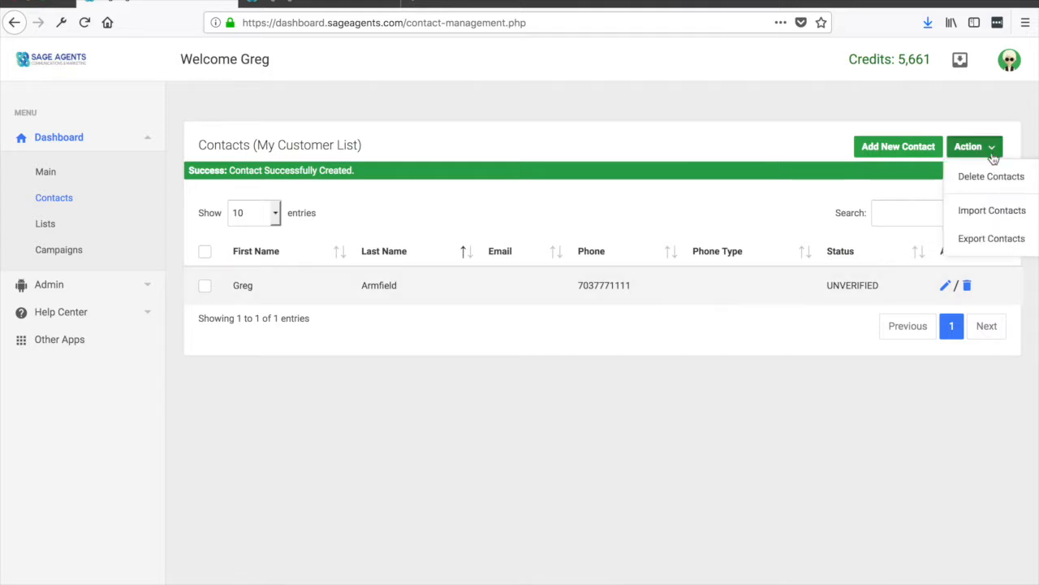
pyautogui.click(999, 214)
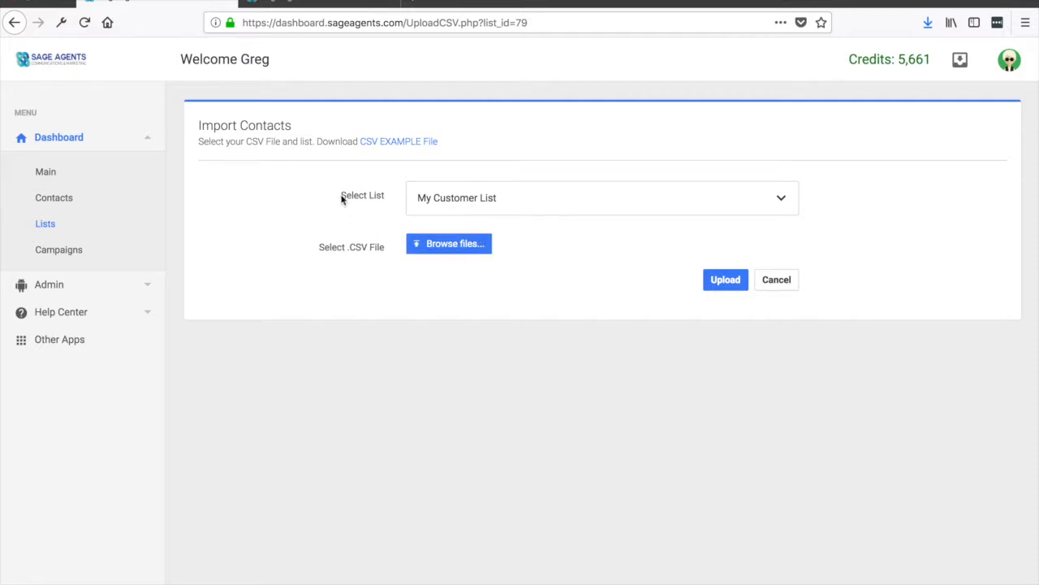
pyautogui.click(405, 143)
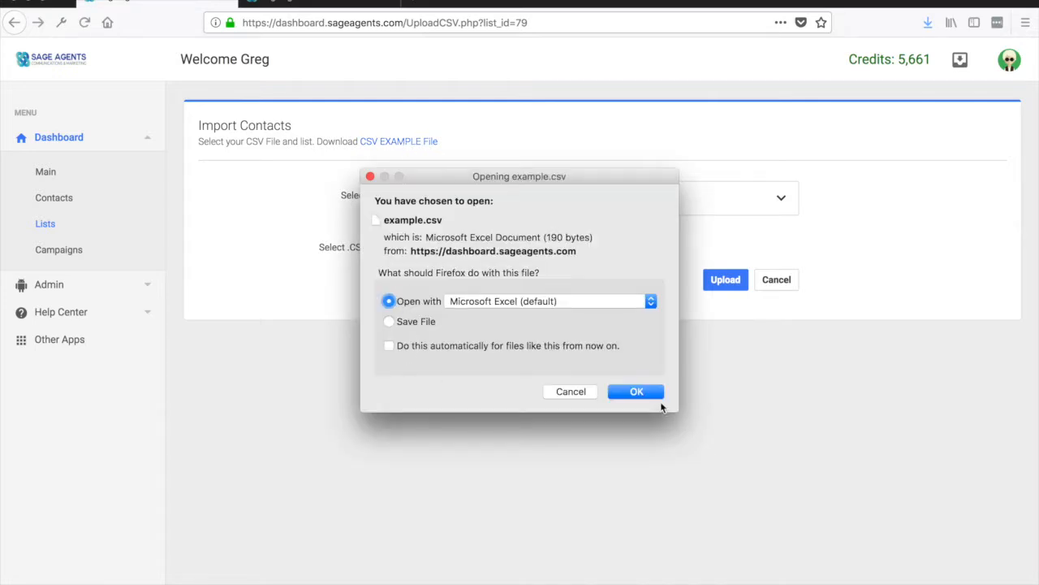
pyautogui.click(651, 392)
# Step: Widen the Phone and email columns of the example spreadsheet
pyautogui.click(224, 128)
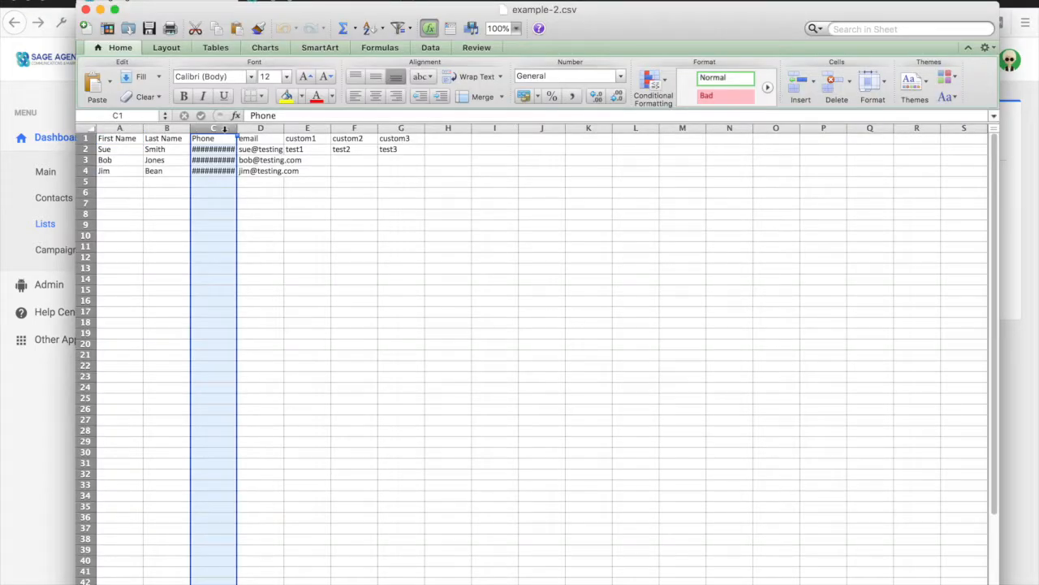
pyautogui.moveTo(236, 128); pyautogui.dragTo(258, 130)
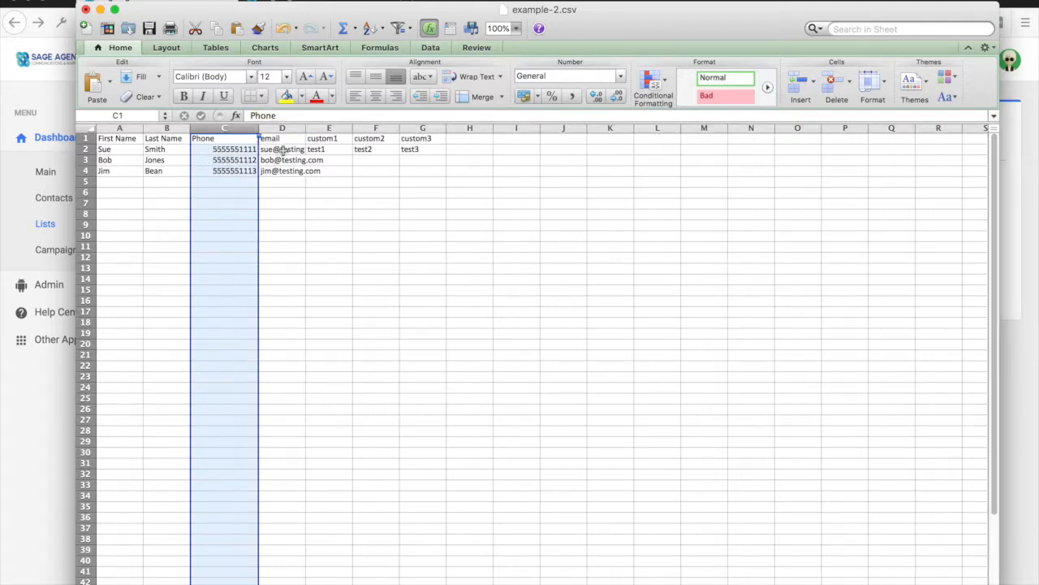
pyautogui.moveTo(305, 129); pyautogui.dragTo(328, 128)
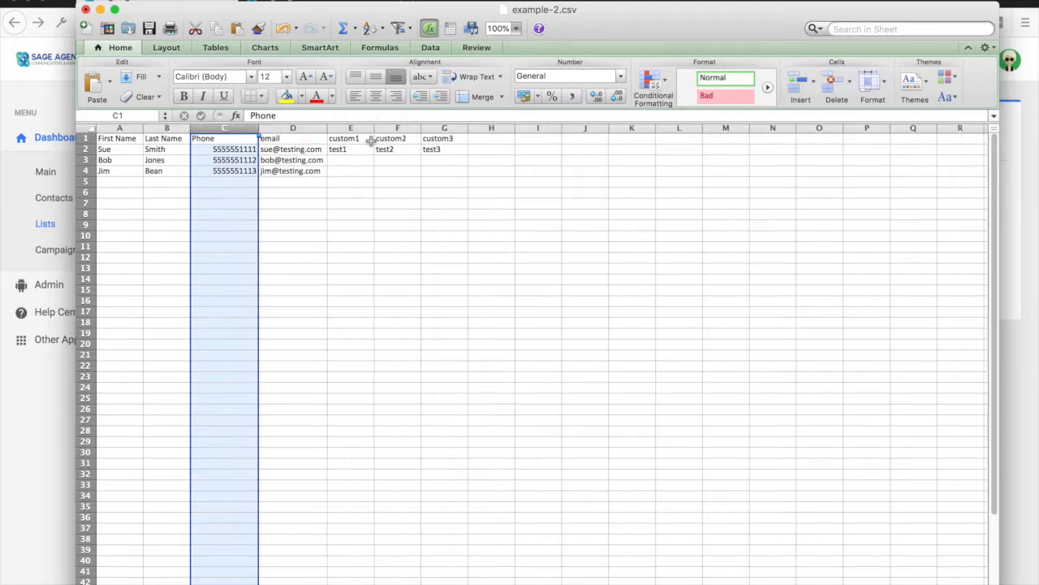
# Step: Inspect the custom1, custom2 and custom3 headers and their sample values in the spreadsheet
pyautogui.click(360, 139)
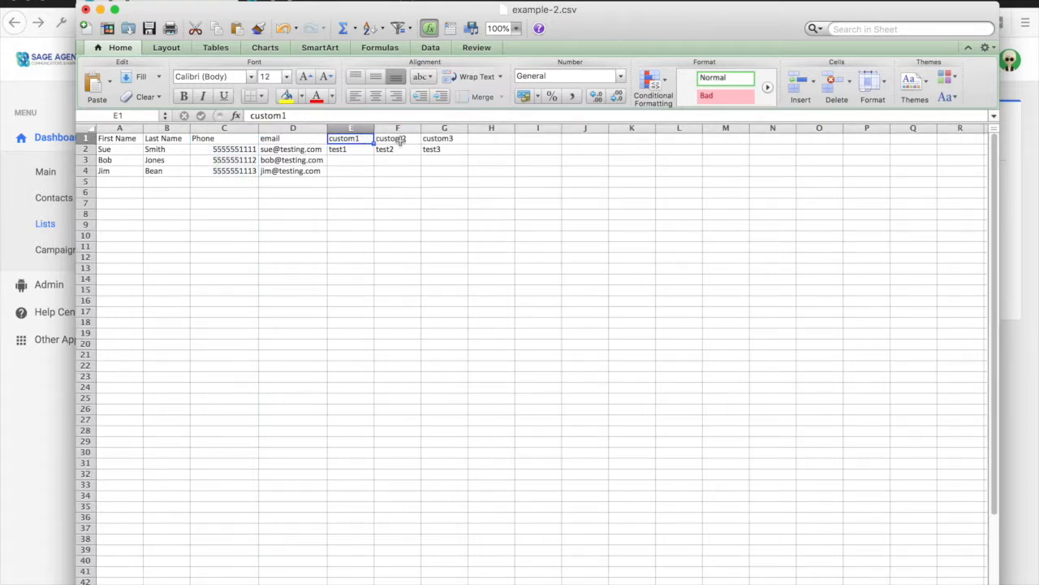
pyautogui.click(349, 151)
pyautogui.click(391, 153)
pyautogui.click(428, 153)
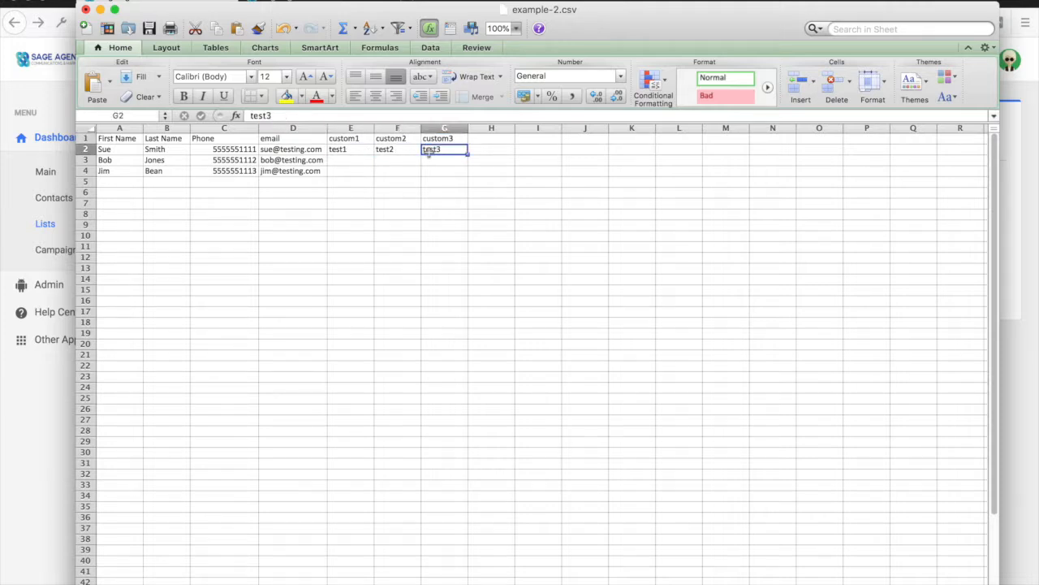
pyautogui.click(348, 155)
pyautogui.click(399, 151)
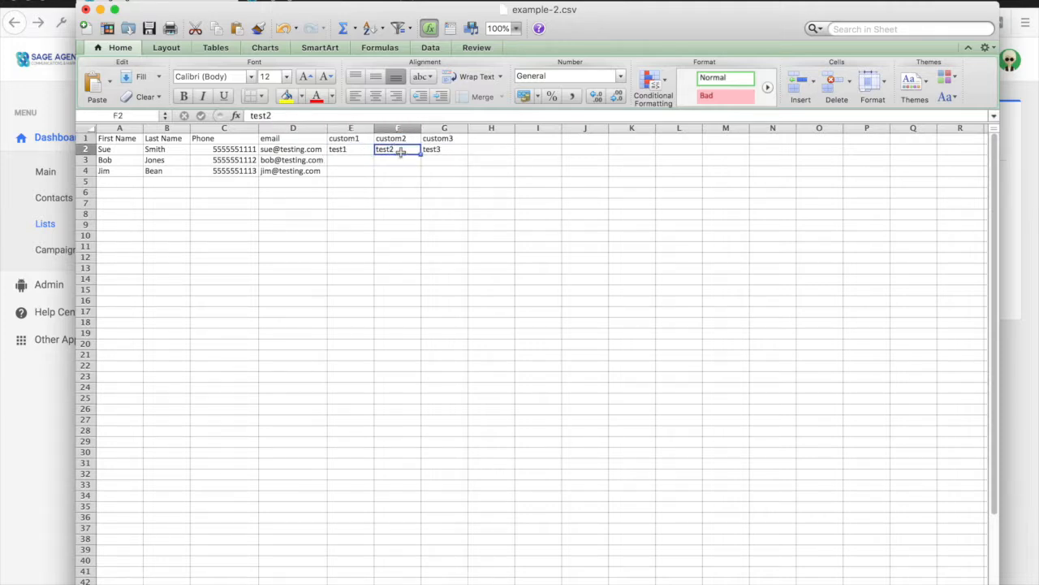
pyautogui.click(435, 157)
pyautogui.click(434, 150)
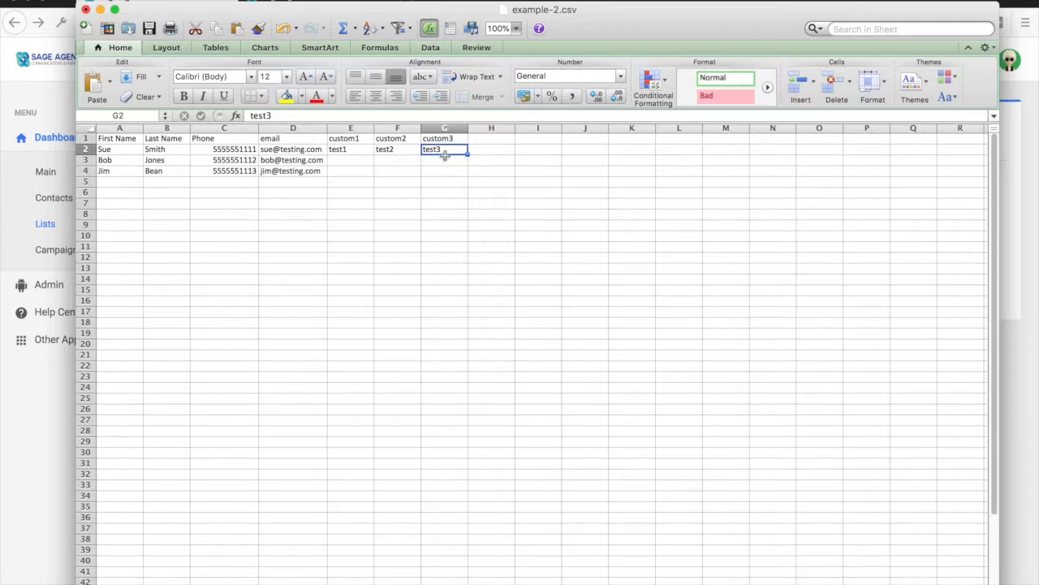
# Step: Quit Excel and return to the contacts page
pyautogui.moveTo(181, 12); pyautogui.dragTo(157, 2)
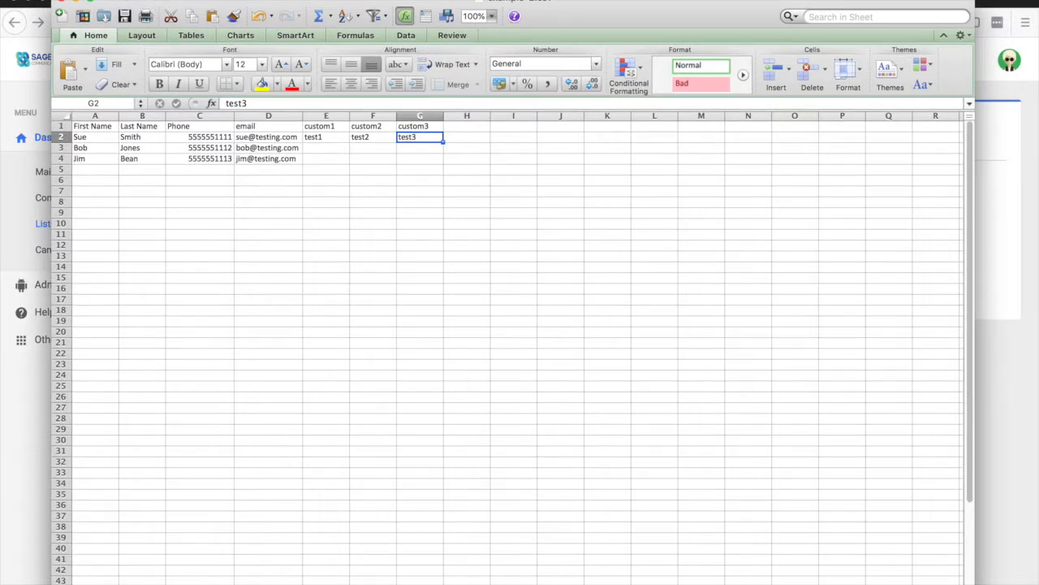
pyautogui.click(61, 0)
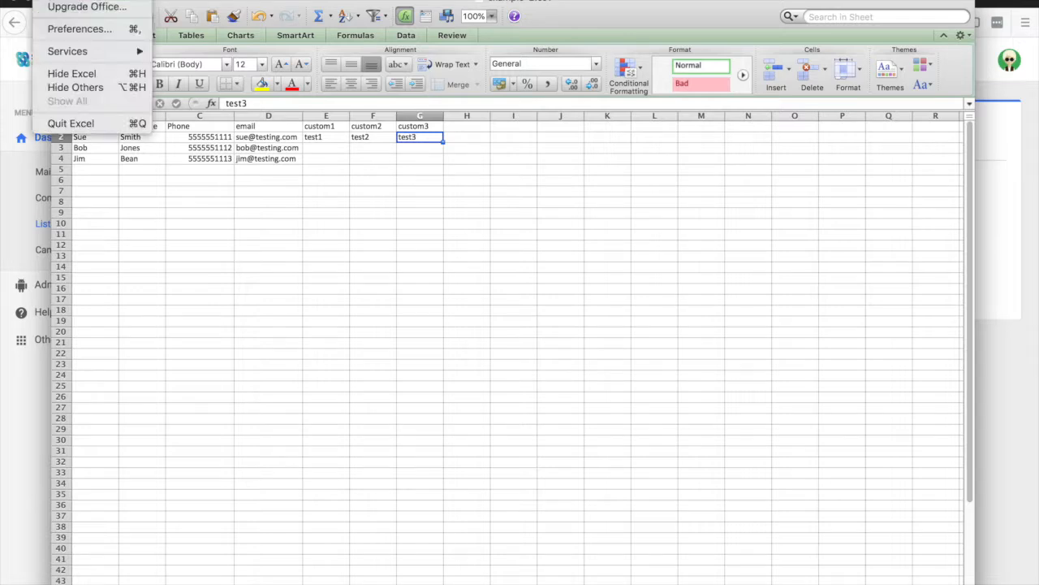
pyautogui.click(68, 127)
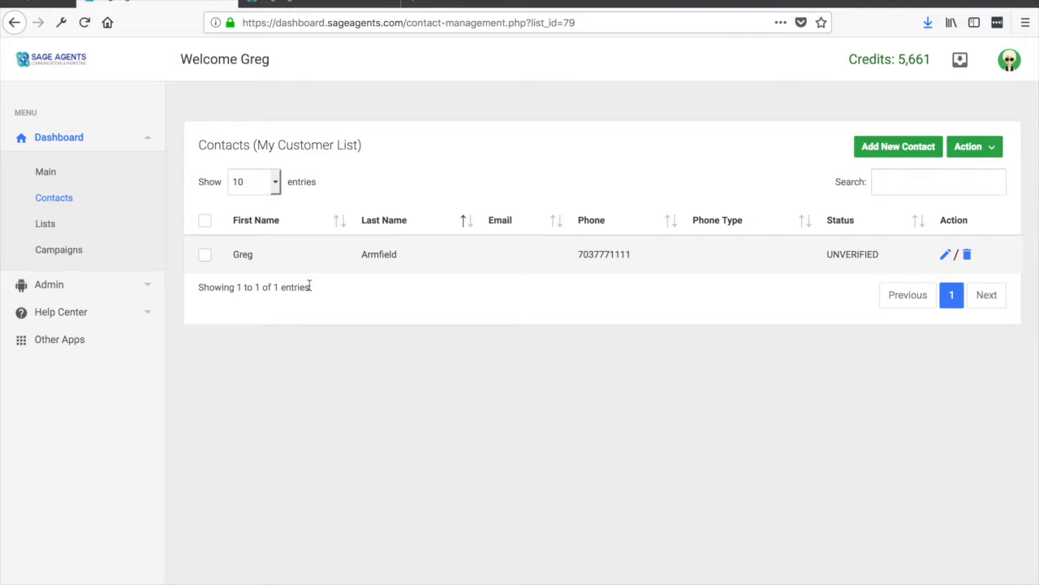
# Step: Create a new campaign named "This is a welcome campaign"
pyautogui.click(59, 249)
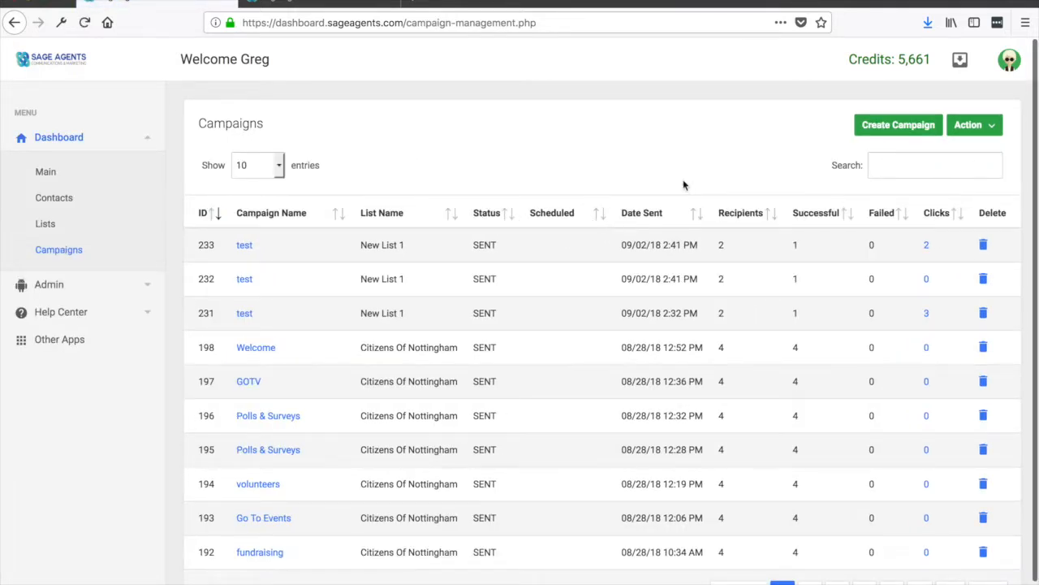
pyautogui.click(904, 128)
pyautogui.click(509, 180)
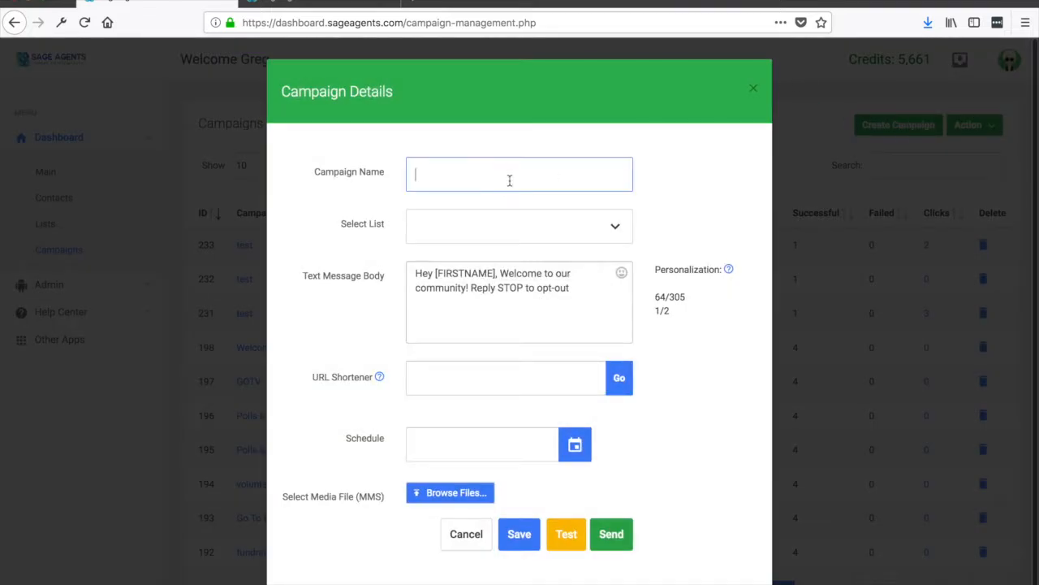
pyautogui.write('This is a wel')
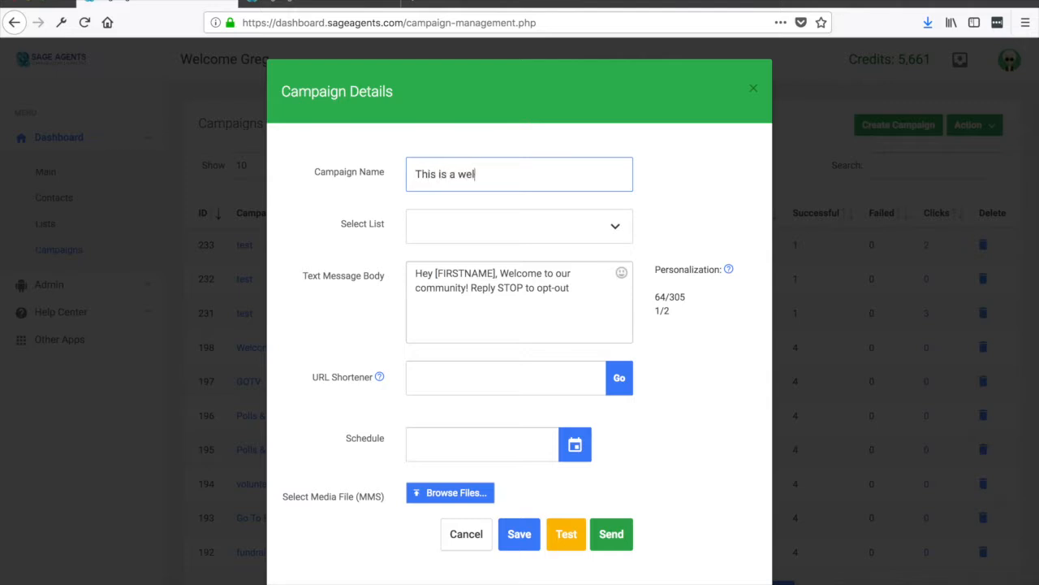
pyautogui.write('come campaig')
pyautogui.press('Tab')
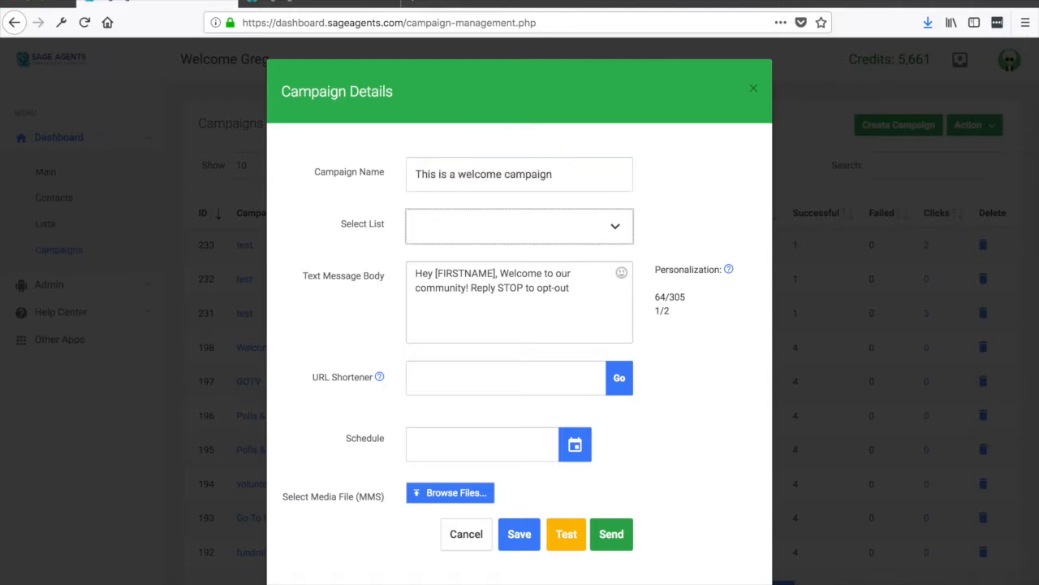
# Step: Select New List 1 as the campaign's contact list
pyautogui.click(611, 234)
pyautogui.scroll(-1, 488, 335)
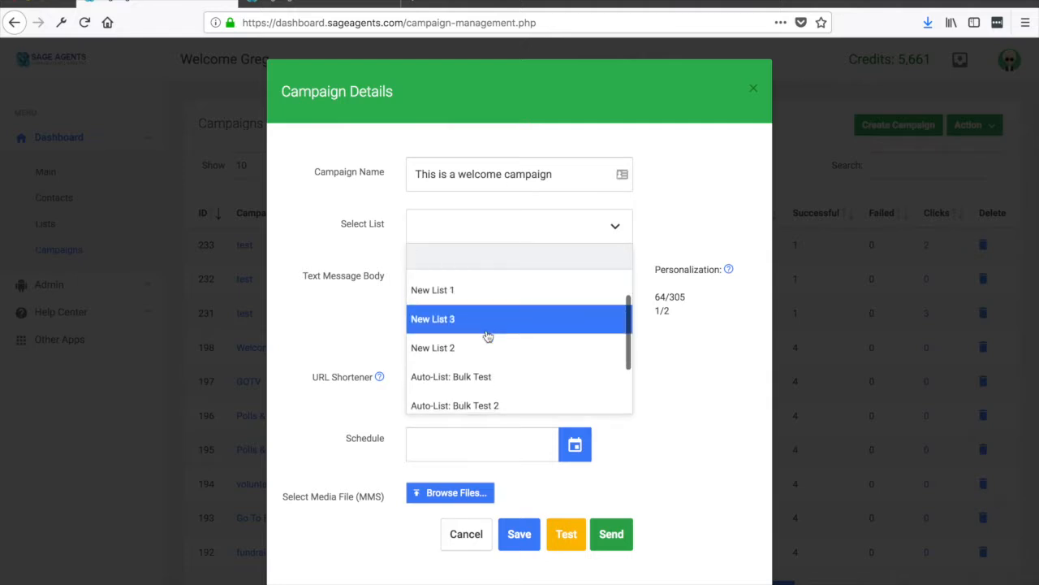
pyautogui.scroll(1, 488, 335)
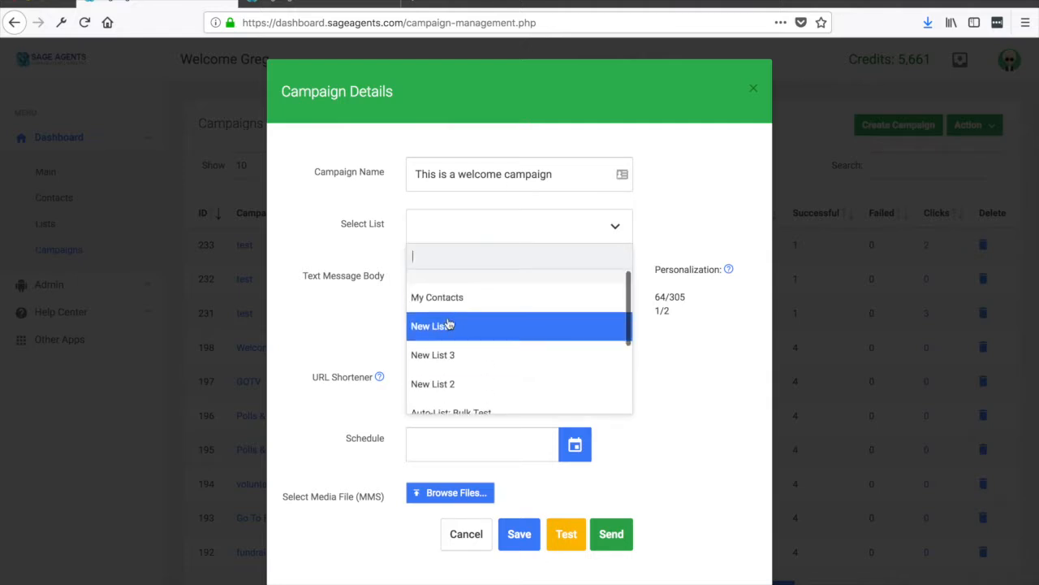
pyautogui.click(481, 328)
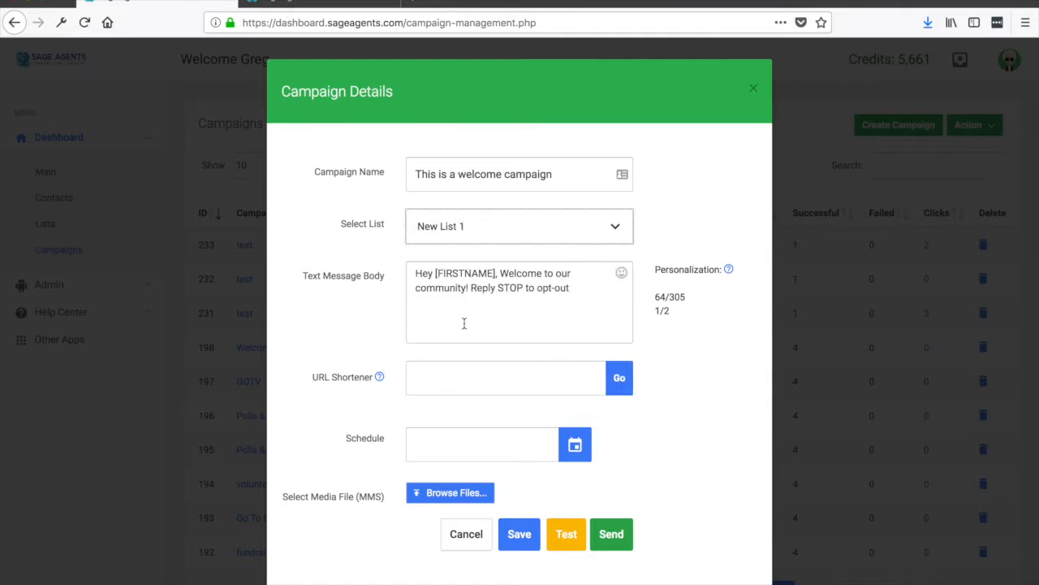
# Step: Insert a separate line reading "testing" before "Reply STOP to opt-out" in the text message body
pyautogui.moveTo(578, 290); pyautogui.dragTo(413, 263)
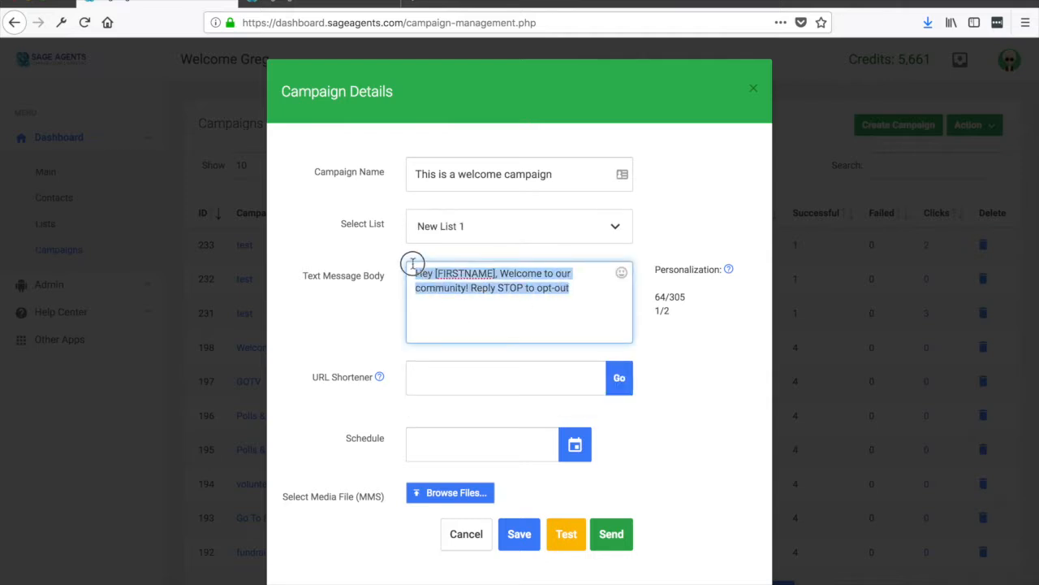
pyautogui.click(475, 291)
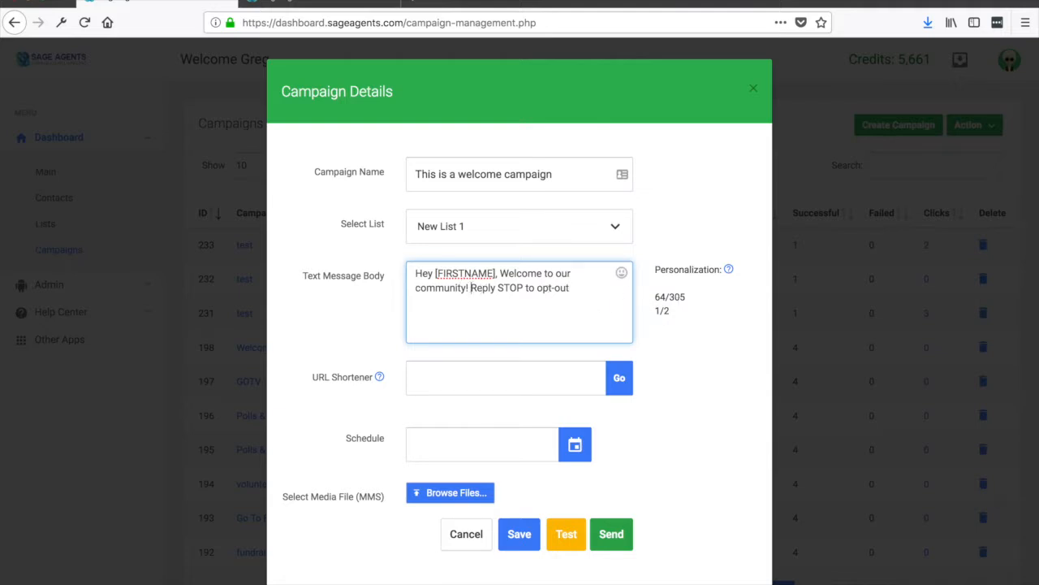
pyautogui.press('Return')
pyautogui.press('Return')
pyautogui.write('testing')
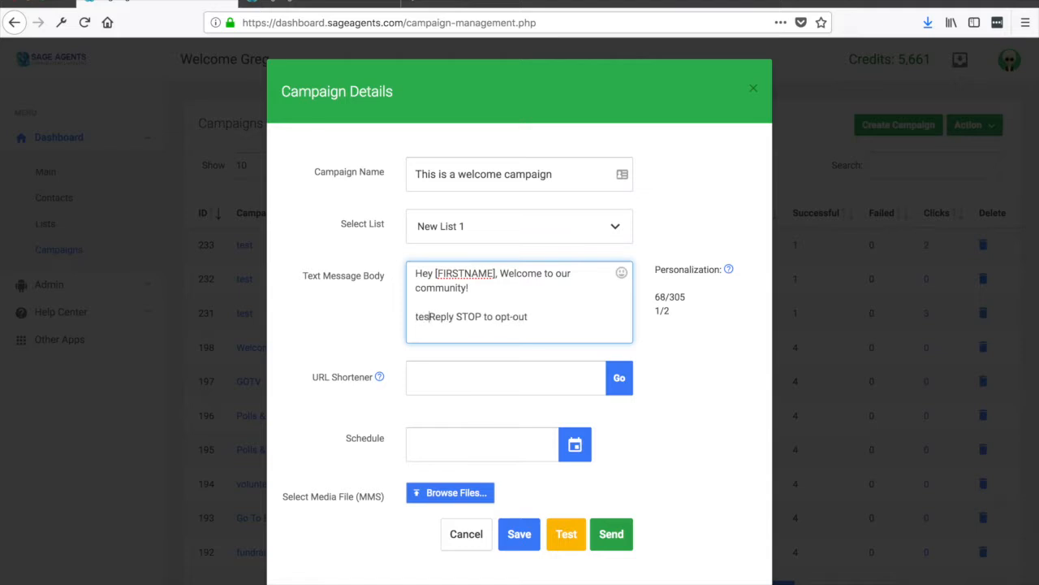
pyautogui.press('Return')
pyautogui.press('Return')
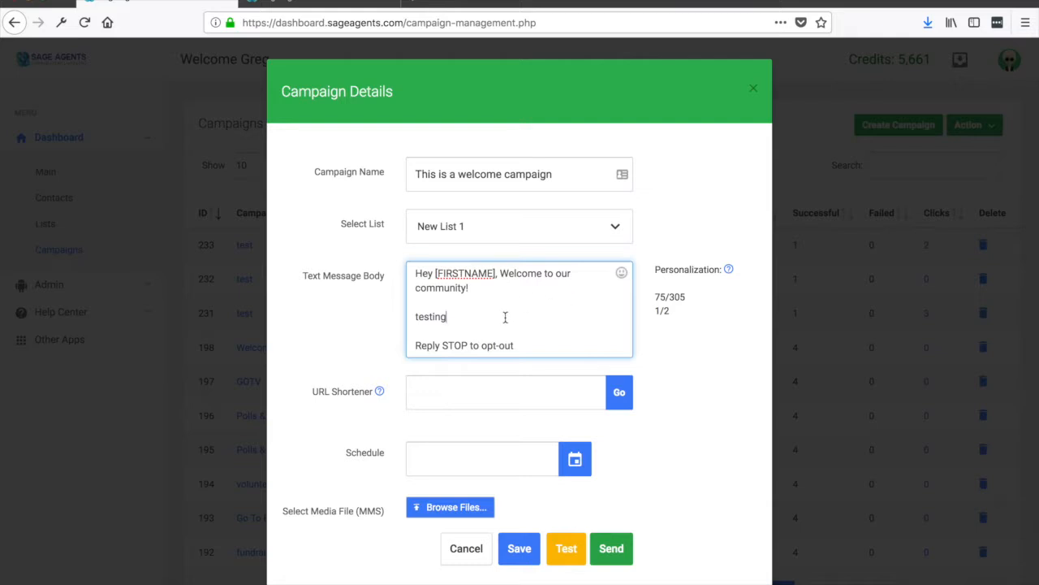
# Step: Schedule the campaign for 7 September 2018 at 3:25 PM
pyautogui.click(450, 393)
pyautogui.scroll(-1, 430, 427)
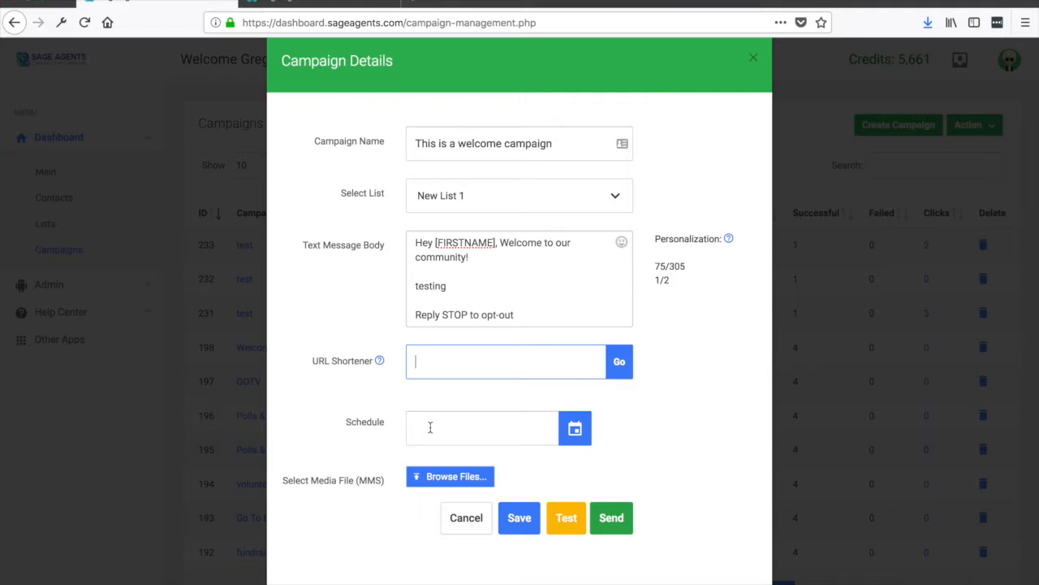
pyautogui.click(430, 427)
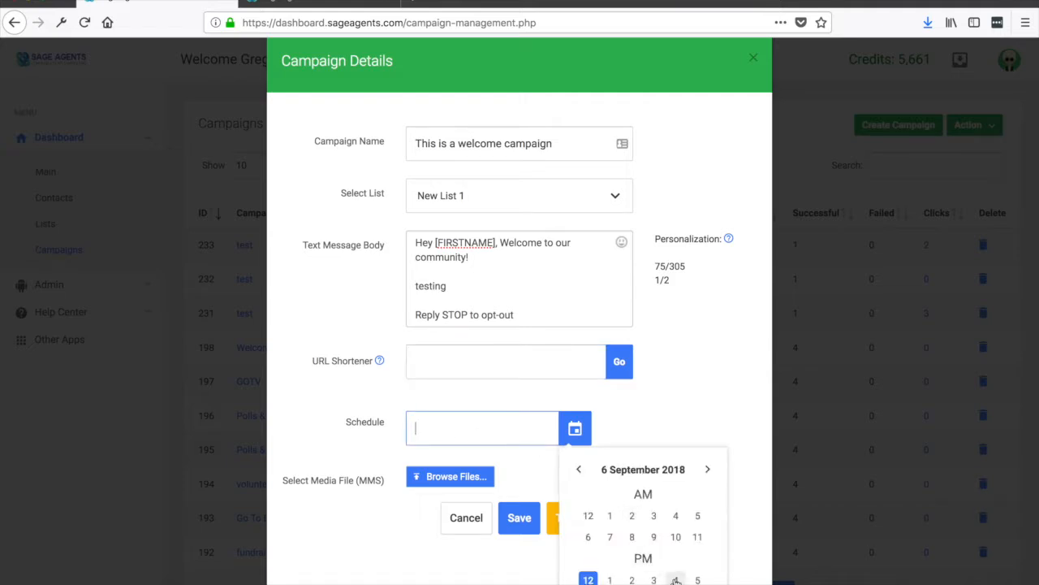
pyautogui.click(708, 470)
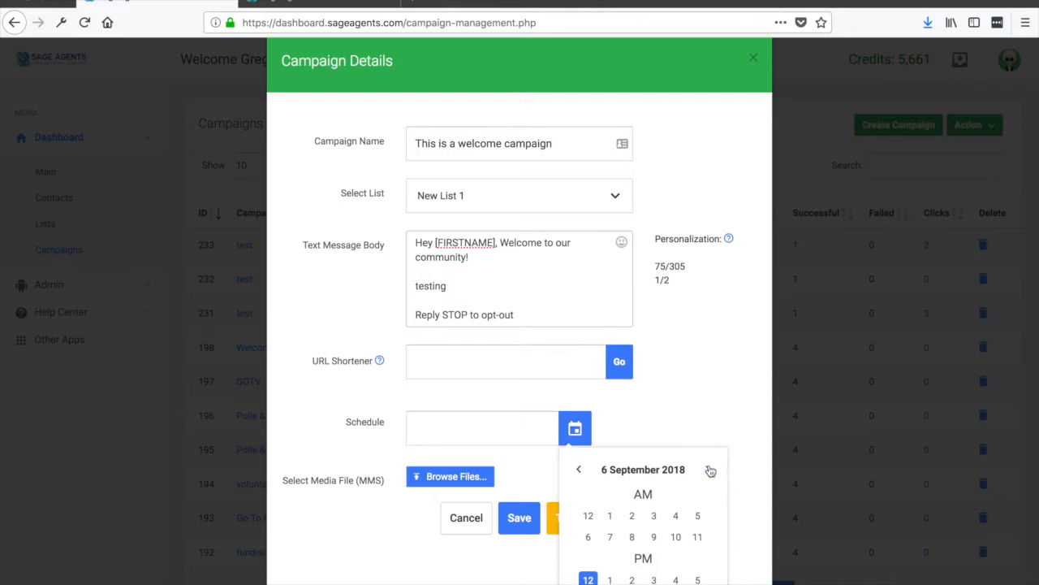
pyautogui.click(654, 580)
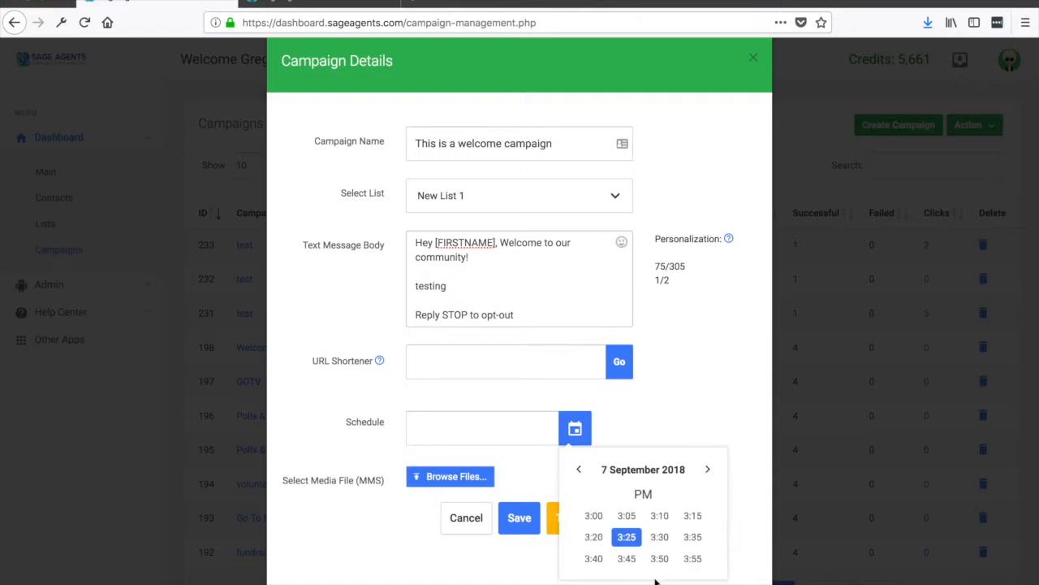
pyautogui.click(627, 537)
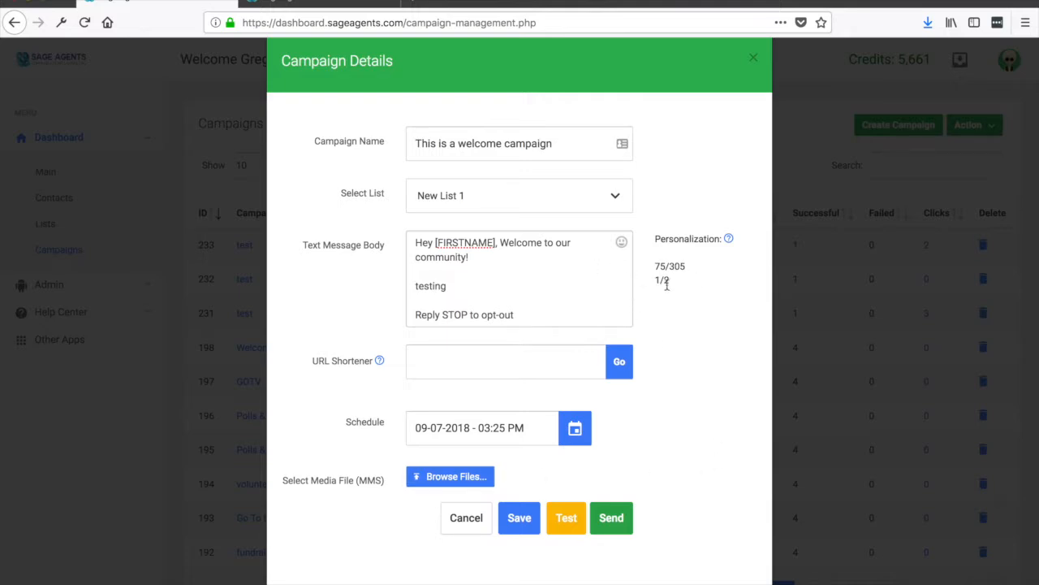
# Step: Append a string of placeholder letters after "community!" in the message body
pyautogui.click(583, 257)
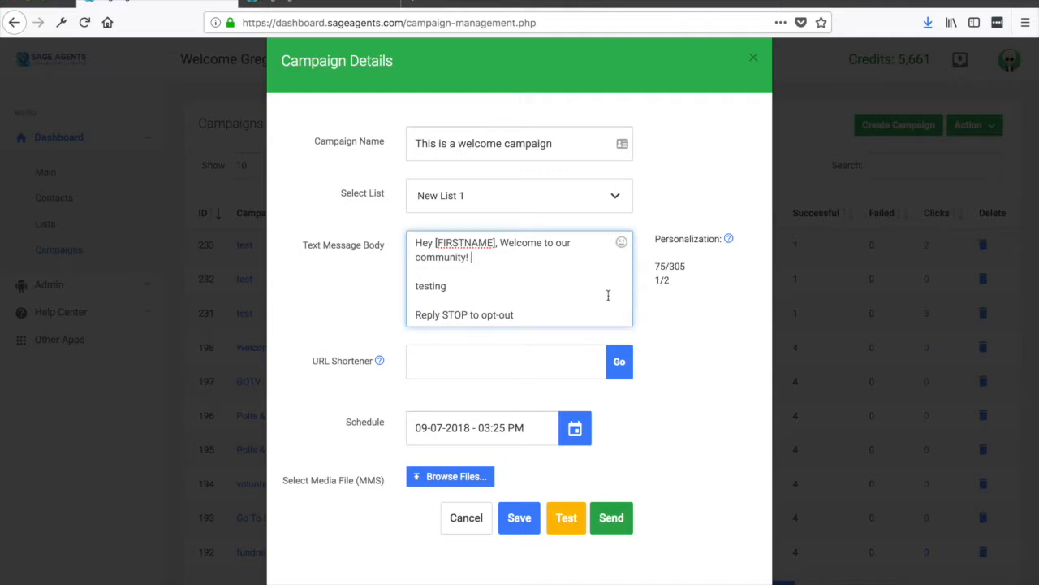
pyautogui.write('fgsfsgfdfdfdfdf')
pyautogui.write('d')
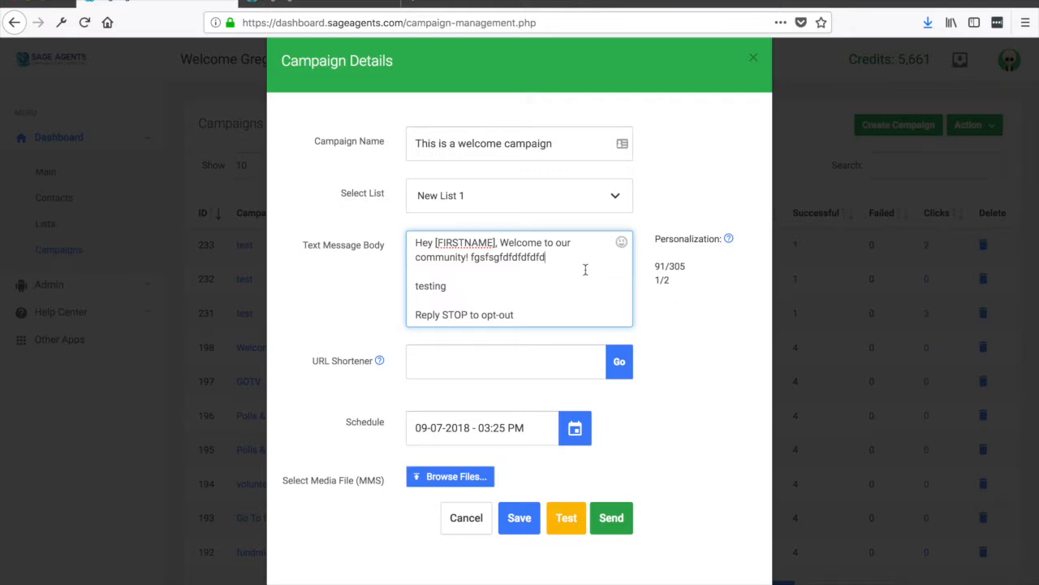
# Step: Insert a grinning emoji at the end of the message's first paragraph
pyautogui.click(621, 242)
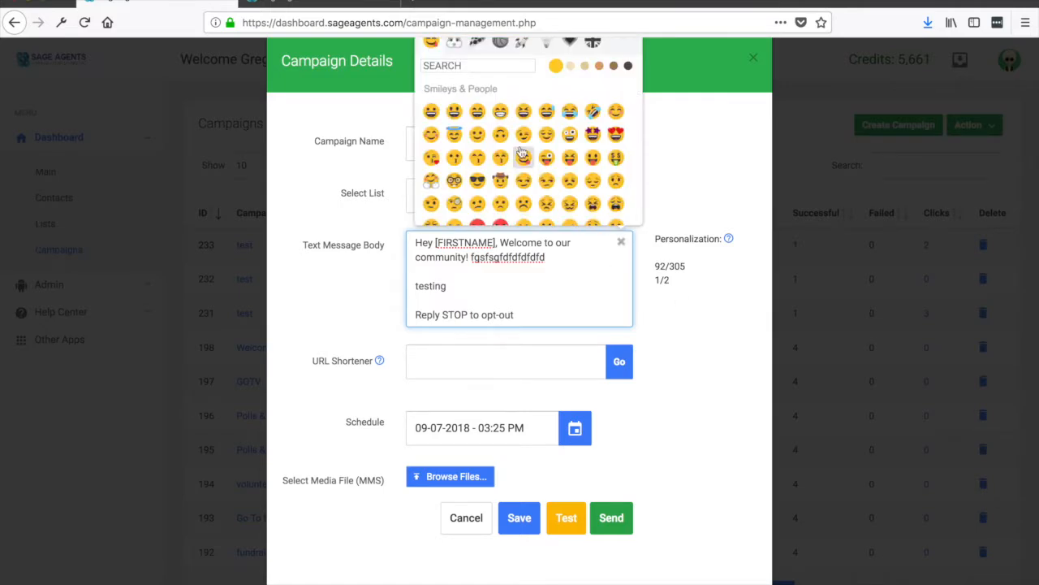
pyautogui.click(500, 111)
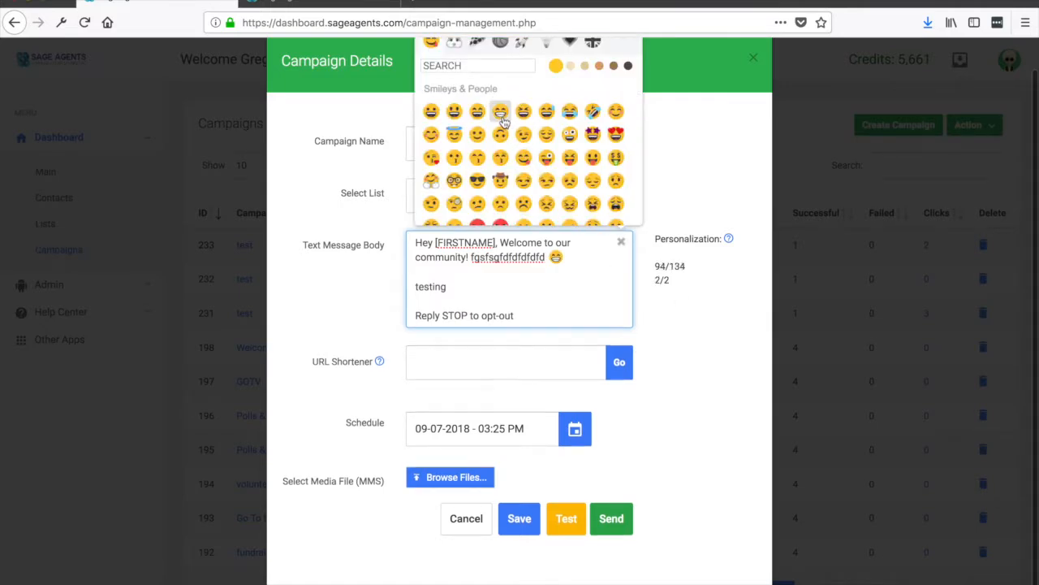
pyautogui.click(574, 274)
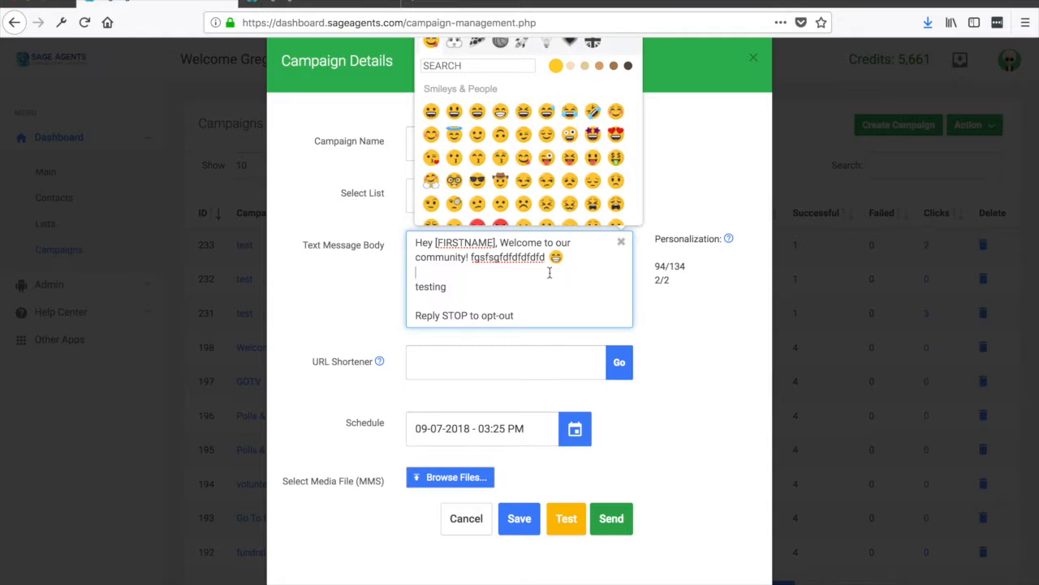
# Step: Delete the emoji and the blank line above "testing", and close the emoji picker
pyautogui.press('BackSpace')
pyautogui.press('BackSpace')
pyautogui.press('BackSpace')
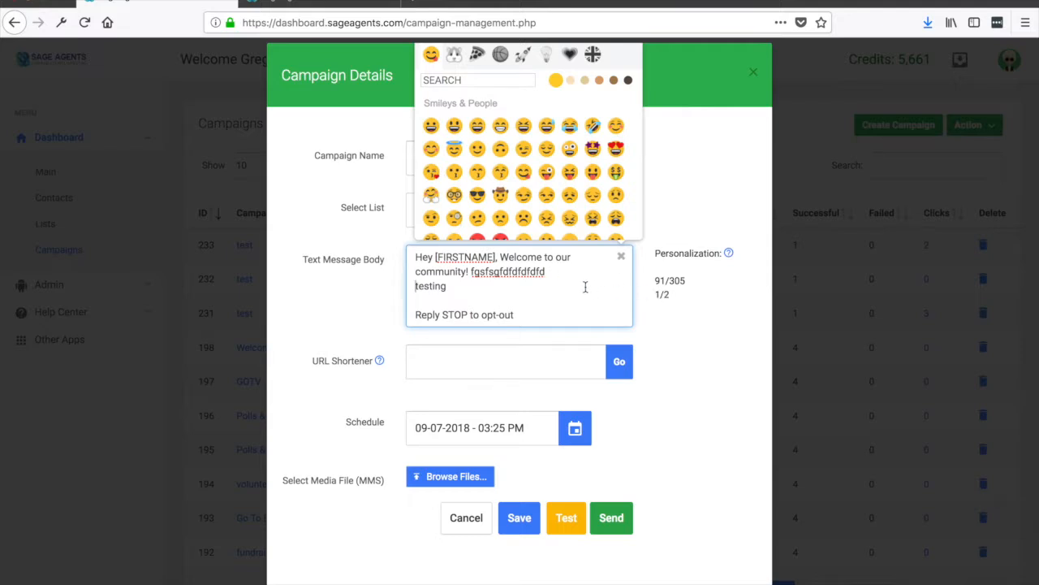
pyautogui.scroll(-1, 597, 295)
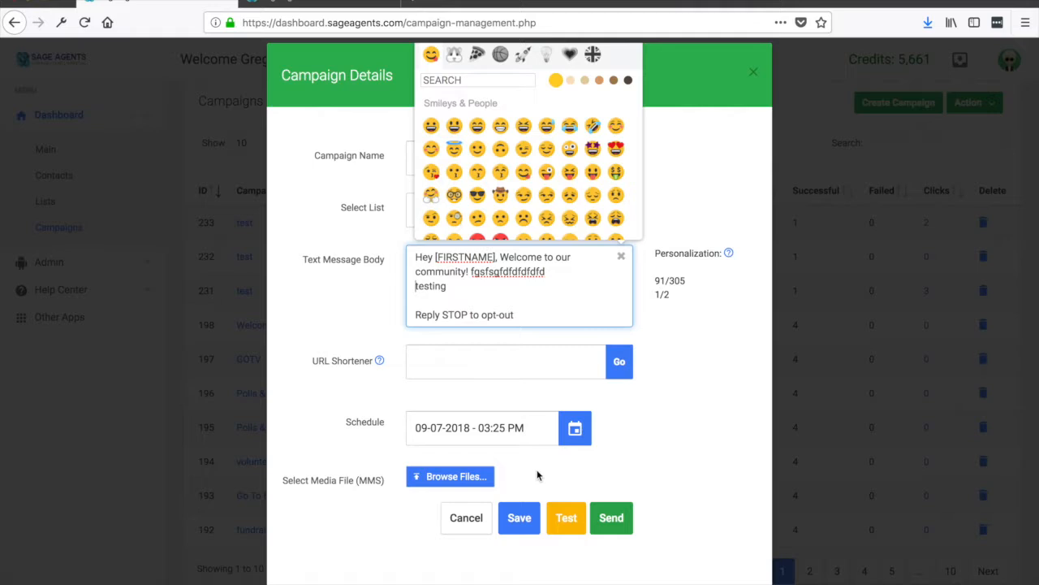
pyautogui.click(621, 256)
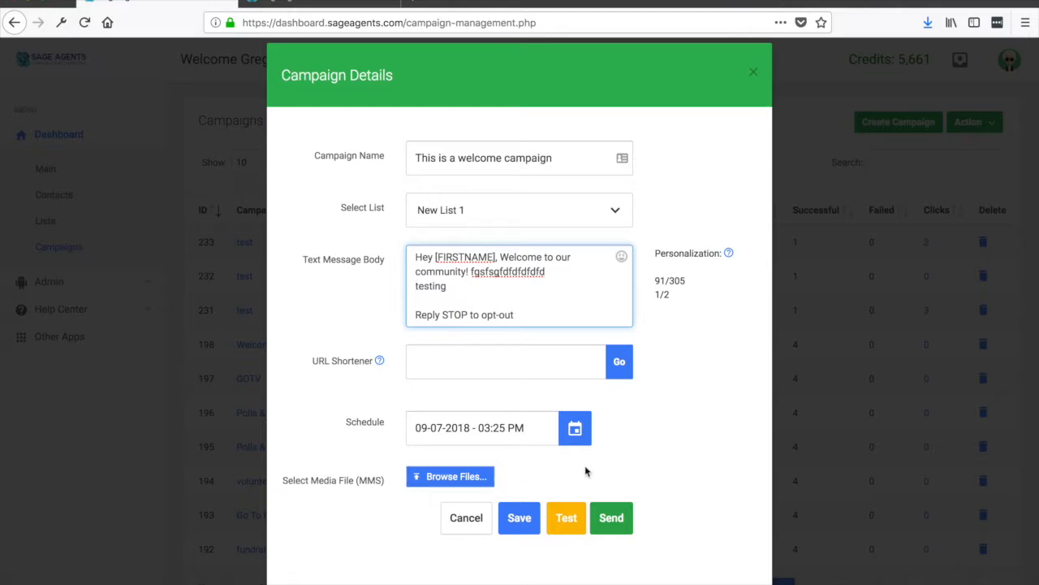
# Step: Attach the image RCQ3GJz.png from the Pictures folder as the MMS media file
pyautogui.click(471, 479)
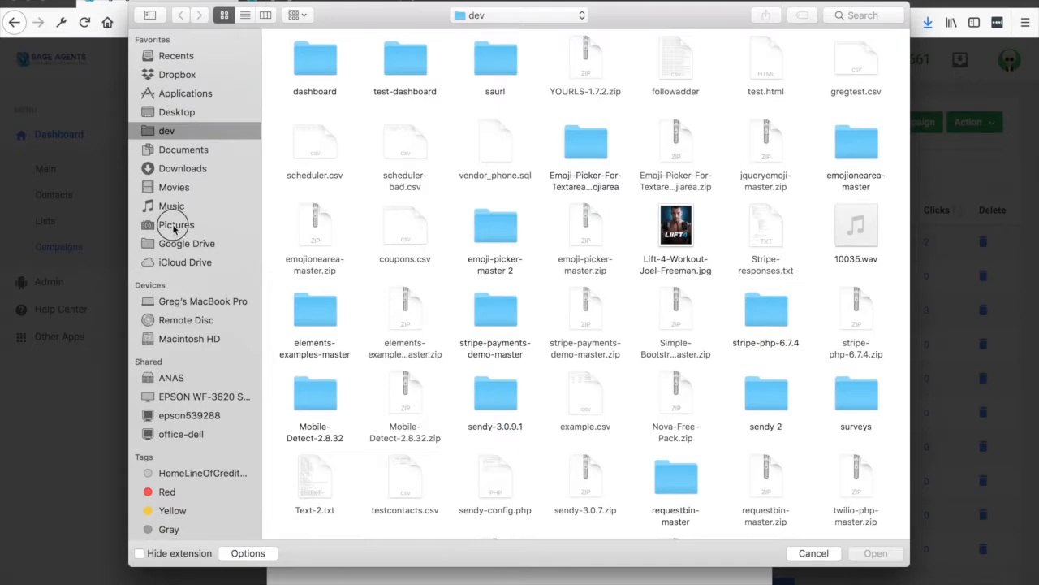
pyautogui.click(173, 228)
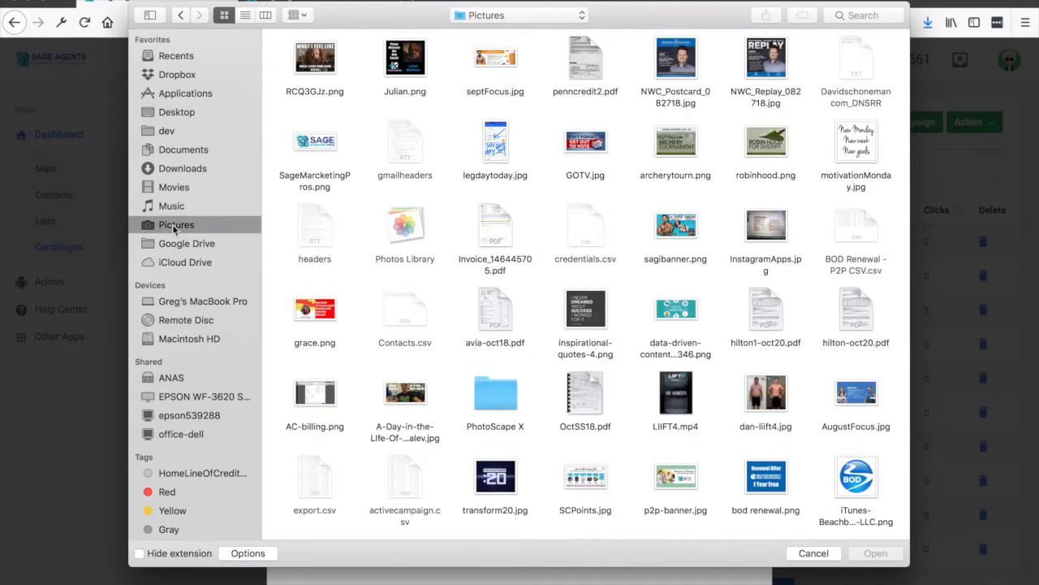
pyautogui.doubleClick(315, 61)
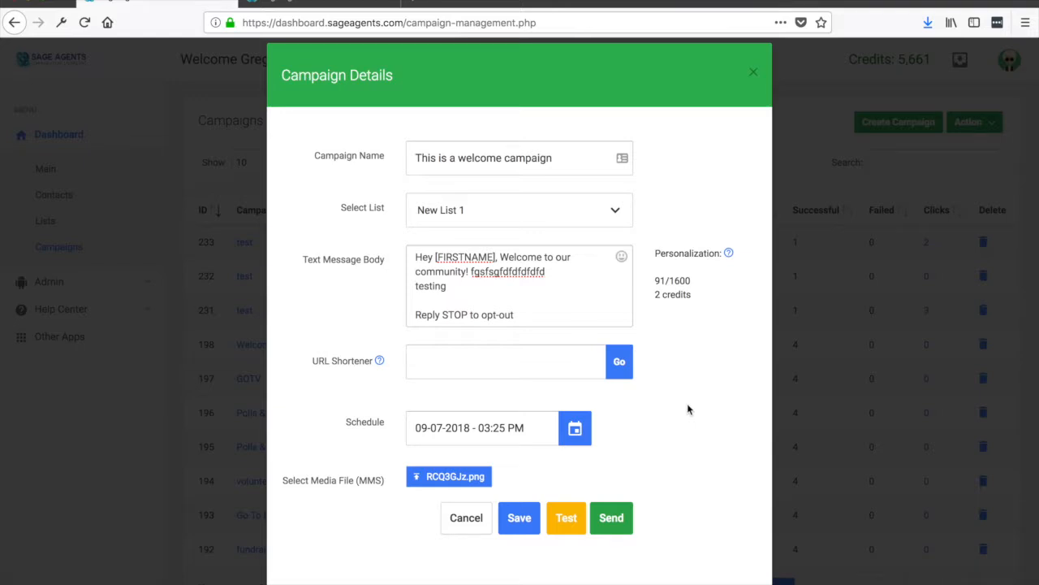
pyautogui.click(509, 366)
pyautogui.write('www.goog')
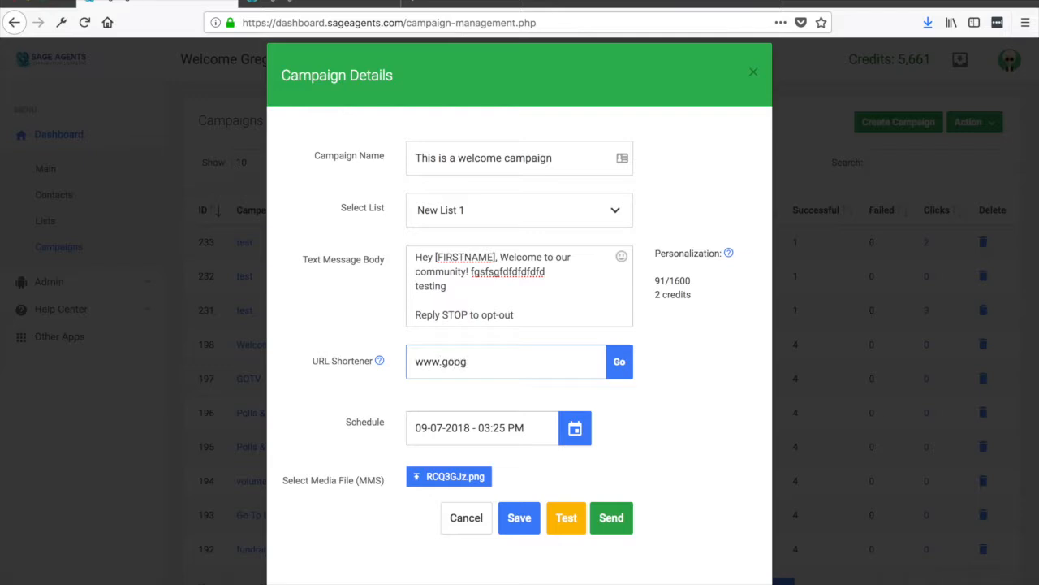
pyautogui.write('le.com')
pyautogui.click(617, 367)
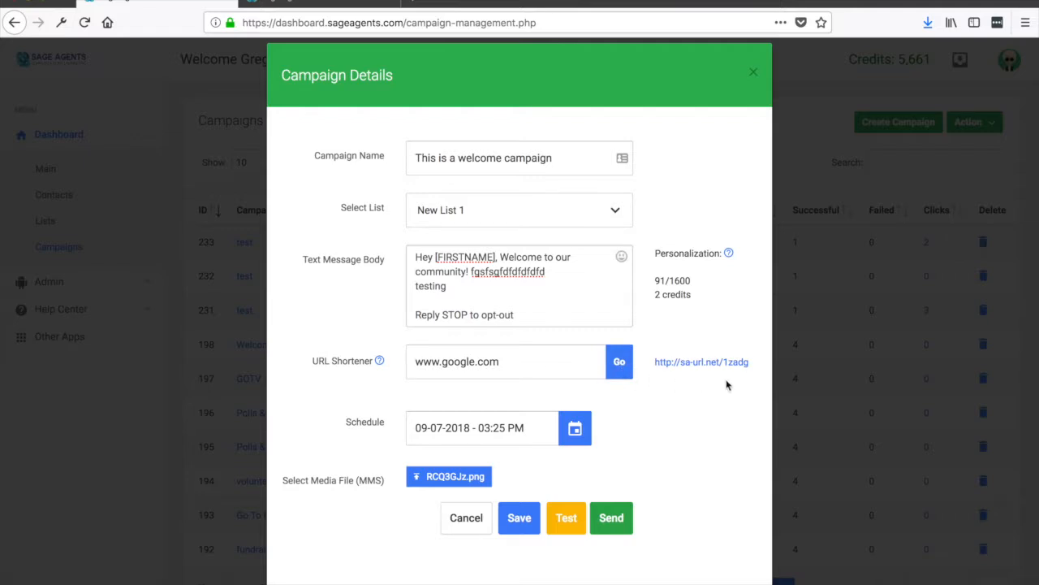
pyautogui.moveTo(754, 366); pyautogui.dragTo(654, 363)
pyautogui.hotkey('ctrl', 'c')
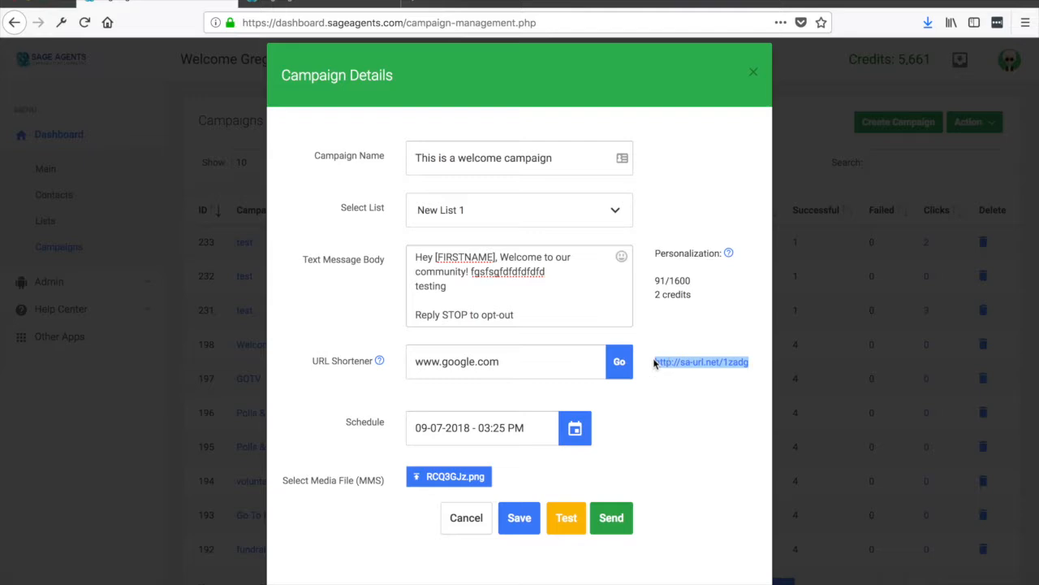
pyautogui.click(517, 300)
pyautogui.hotkey('ctrl', 'v')
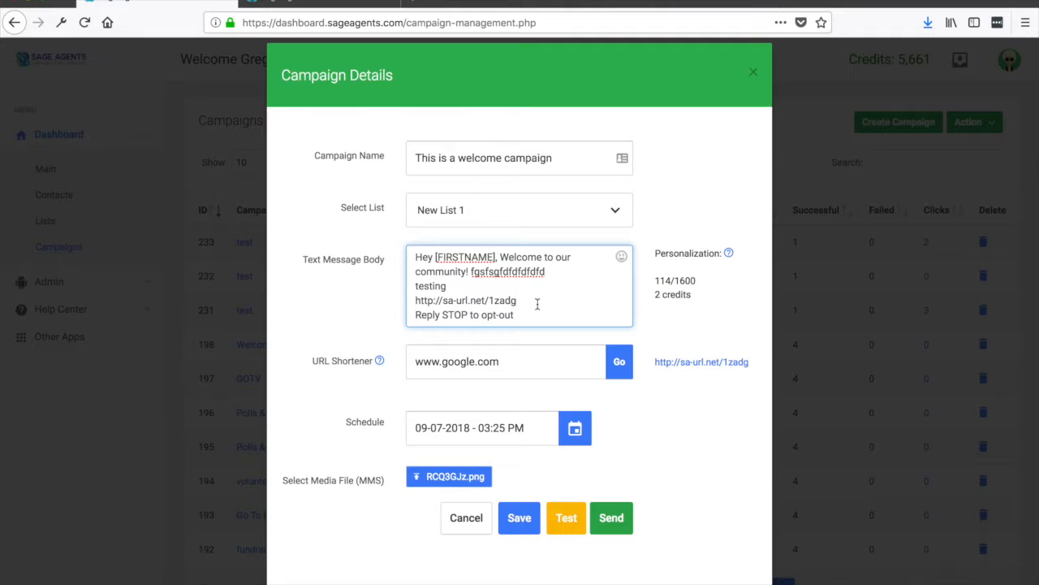
pyautogui.click(519, 364)
pyautogui.write('?')
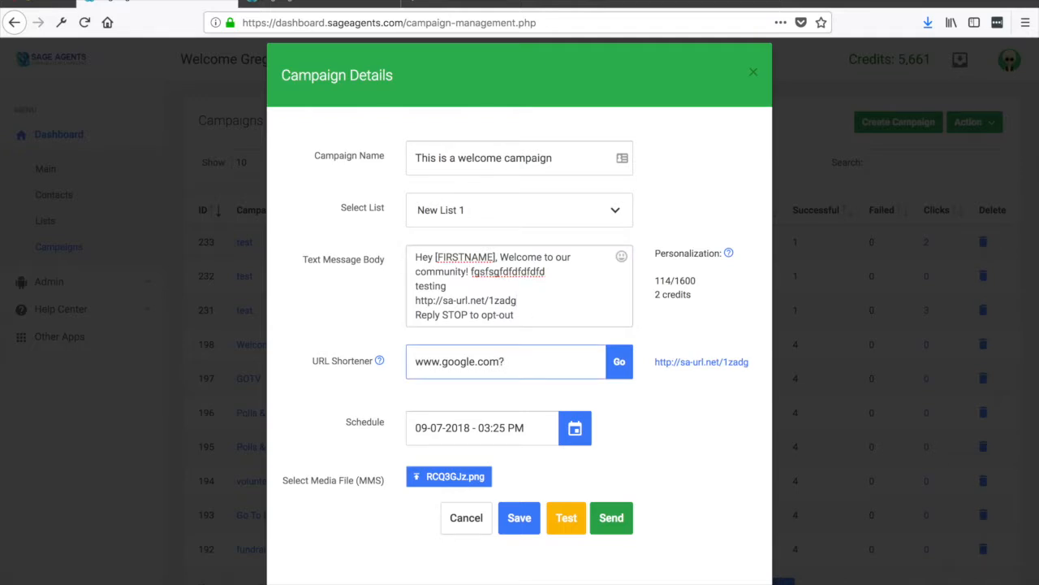
pyautogui.write('repid=1233')
pyautogui.click(622, 367)
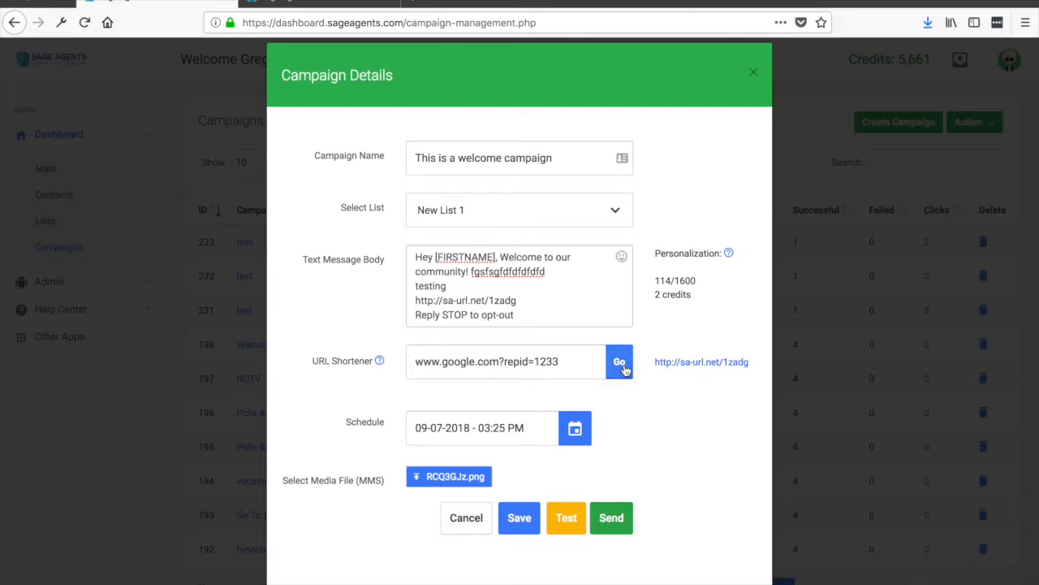
pyautogui.moveTo(750, 365); pyautogui.dragTo(658, 366)
pyautogui.hotkey('ctrl', 'c')
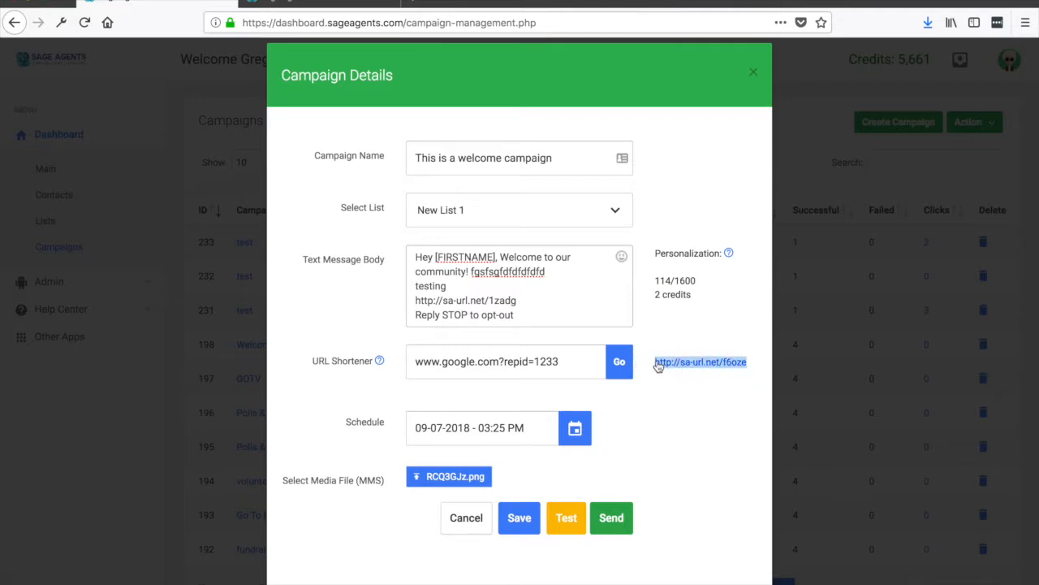
pyautogui.moveTo(520, 301); pyautogui.dragTo(410, 296)
pyautogui.hotkey('ctrl', 'v')
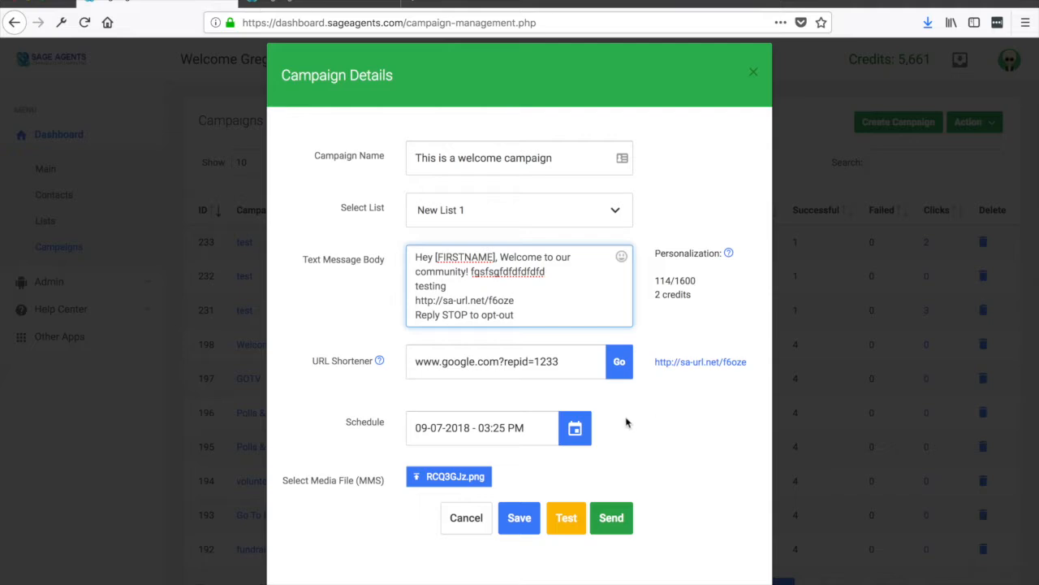
# Step: Clear the campaign's schedule date and save the campaign
pyautogui.click(529, 427)
pyautogui.moveTo(529, 427); pyautogui.dragTo(412, 430)
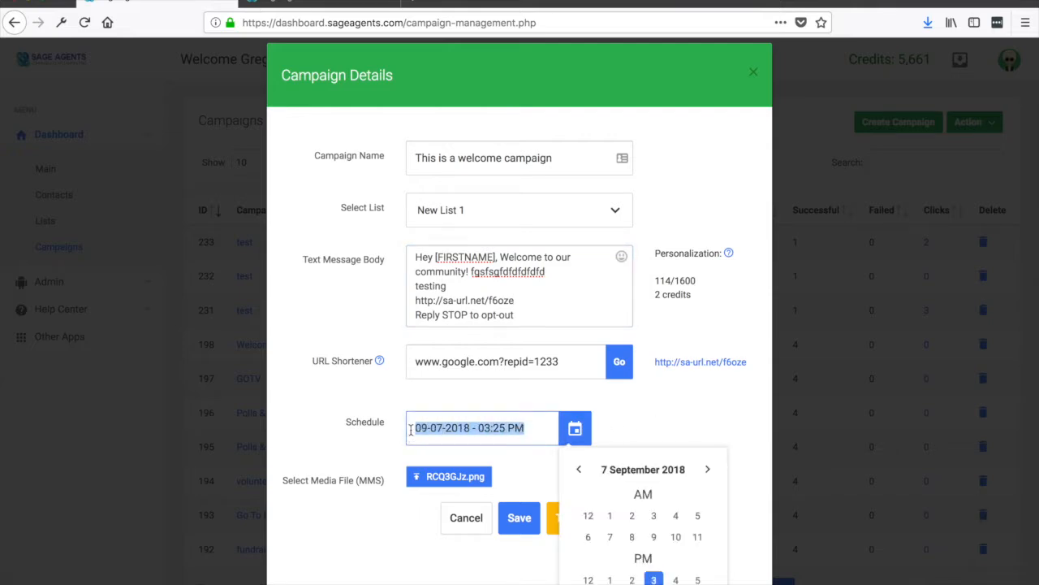
pyautogui.press('BackSpace')
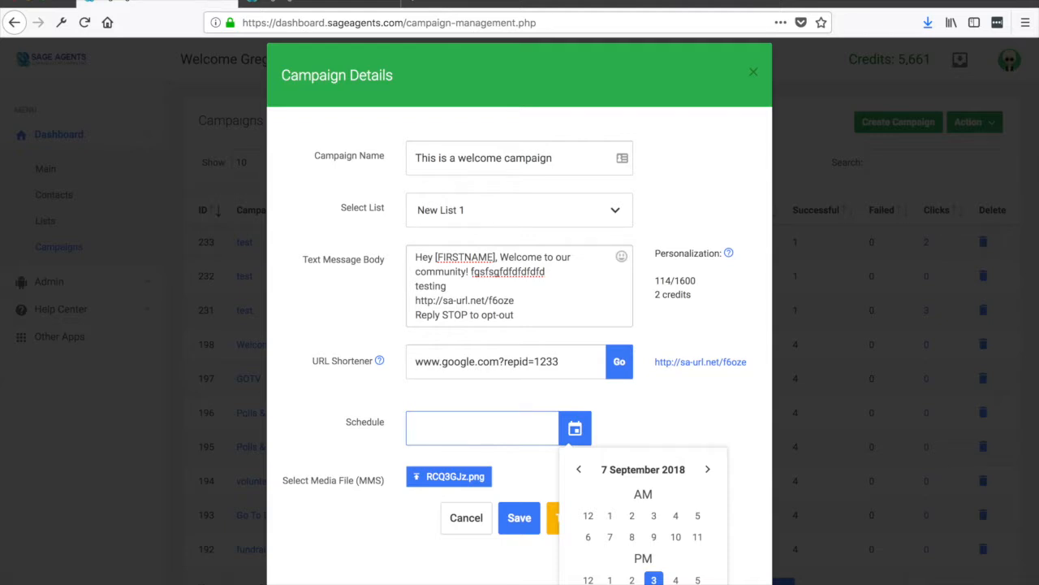
pyautogui.click(704, 418)
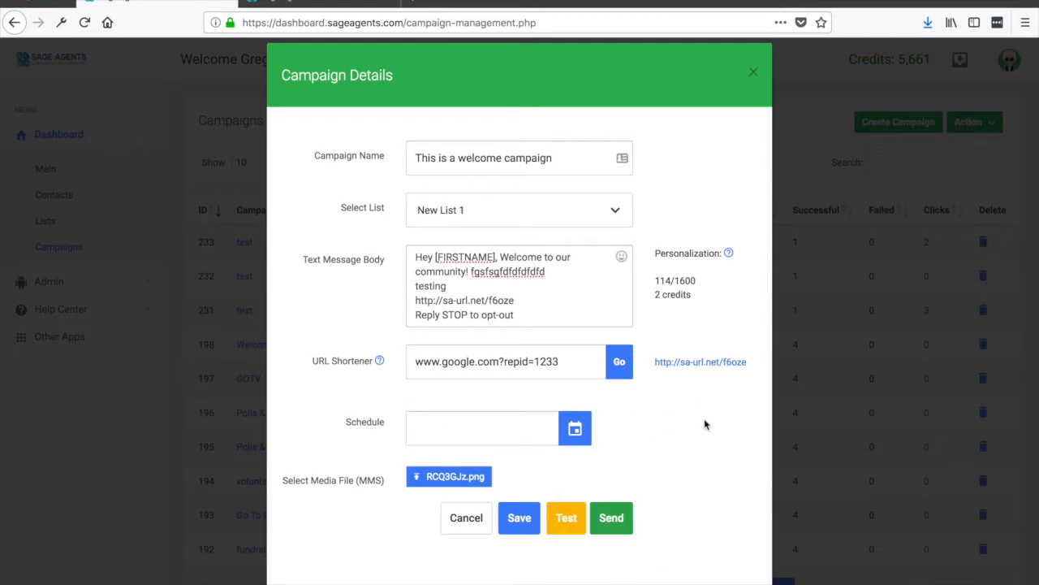
pyautogui.click(524, 529)
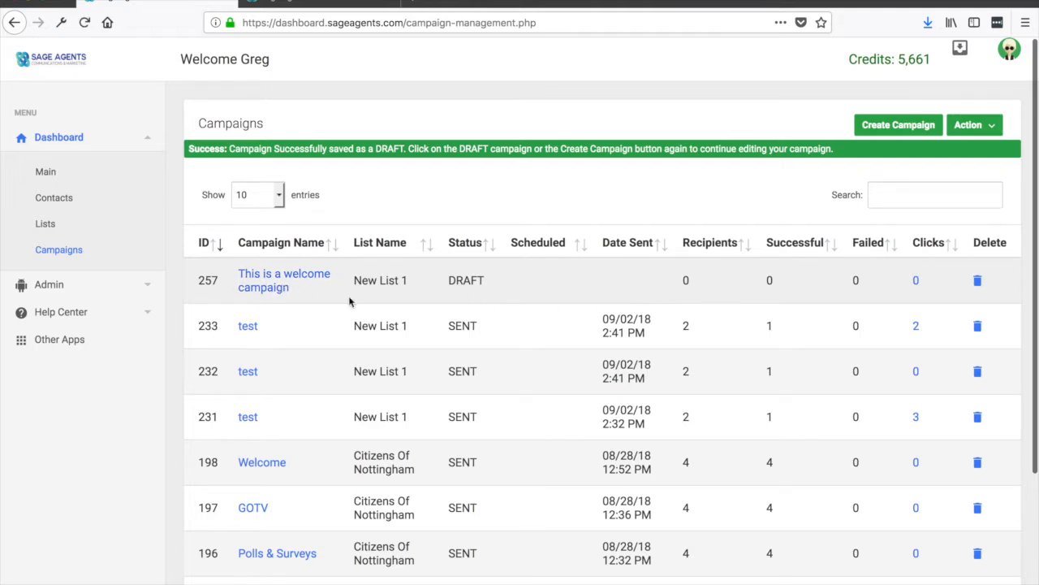
# Step: Open the draft welcome campaign and send it to its list
pyautogui.click(285, 278)
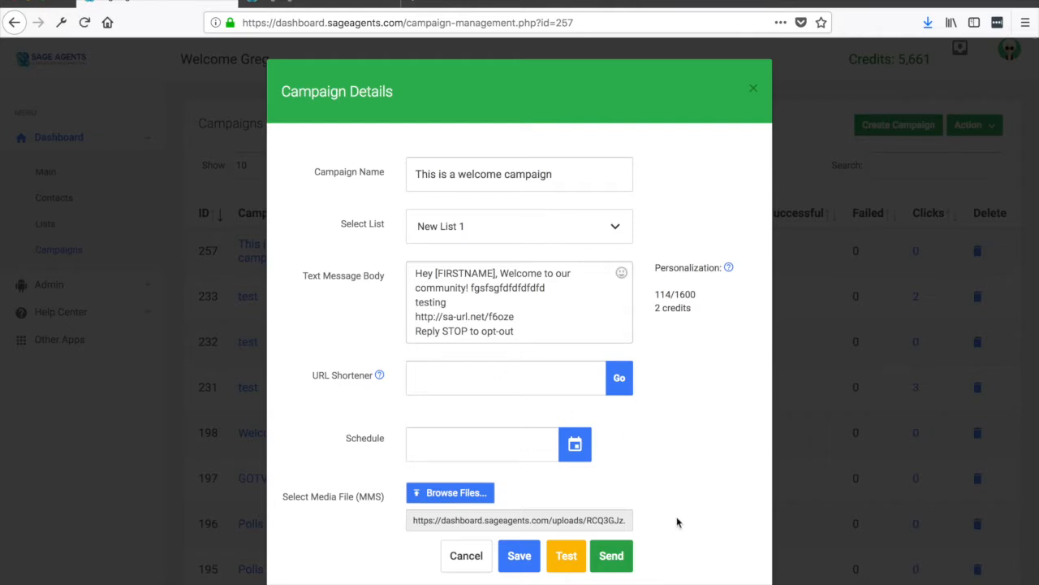
pyautogui.scroll(-1, 678, 522)
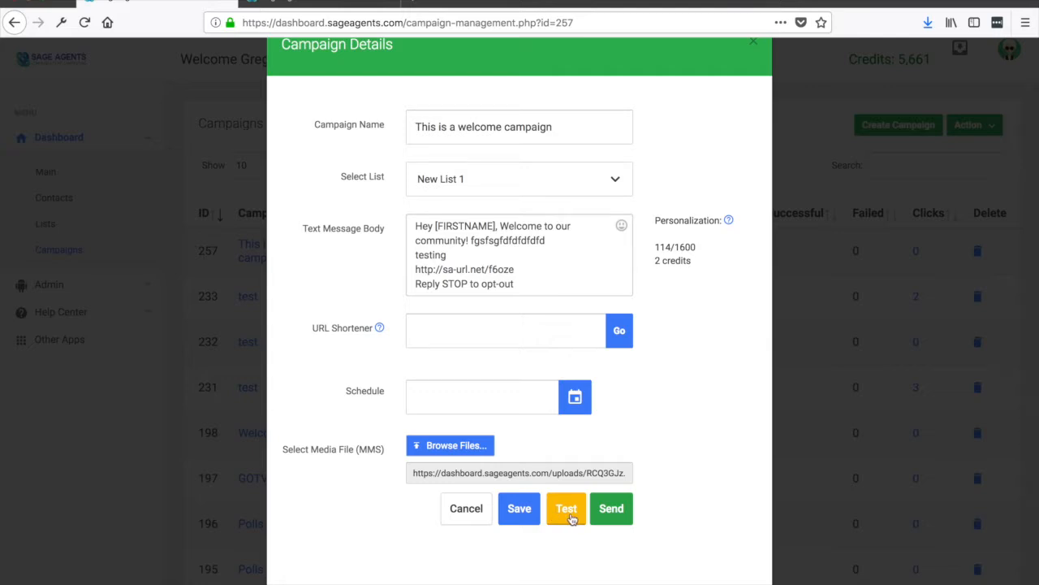
pyautogui.click(614, 510)
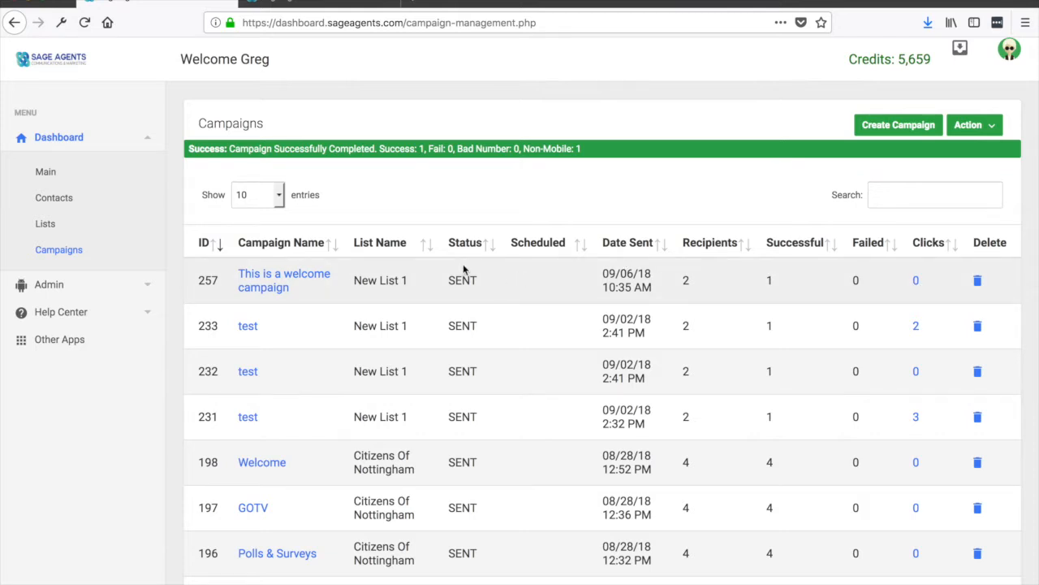
# Step: Reload the campaigns list and open the click report for the welcome campaign
pyautogui.click(550, 23)
pyautogui.press('Return')
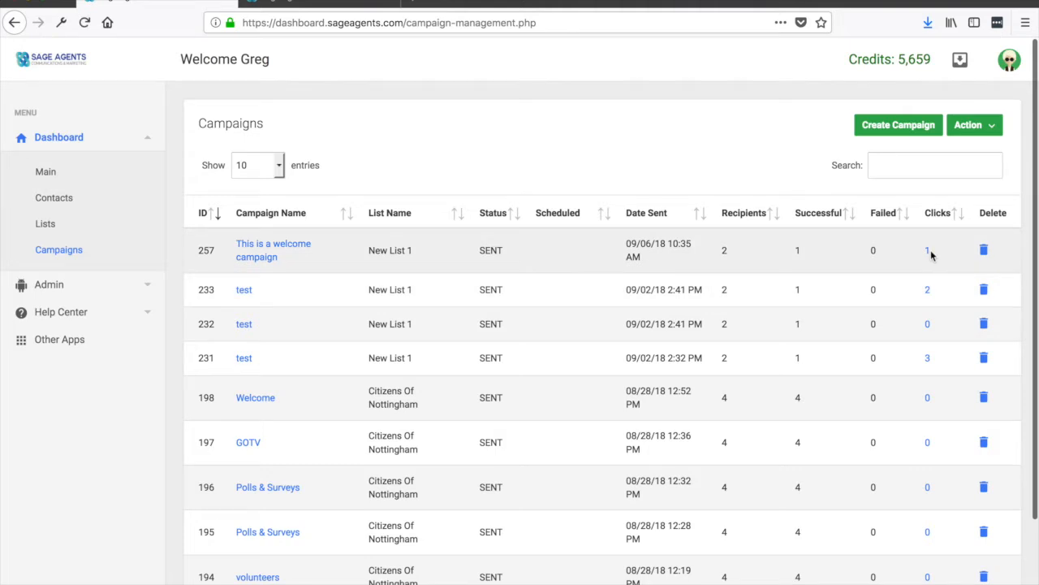
pyautogui.click(927, 250)
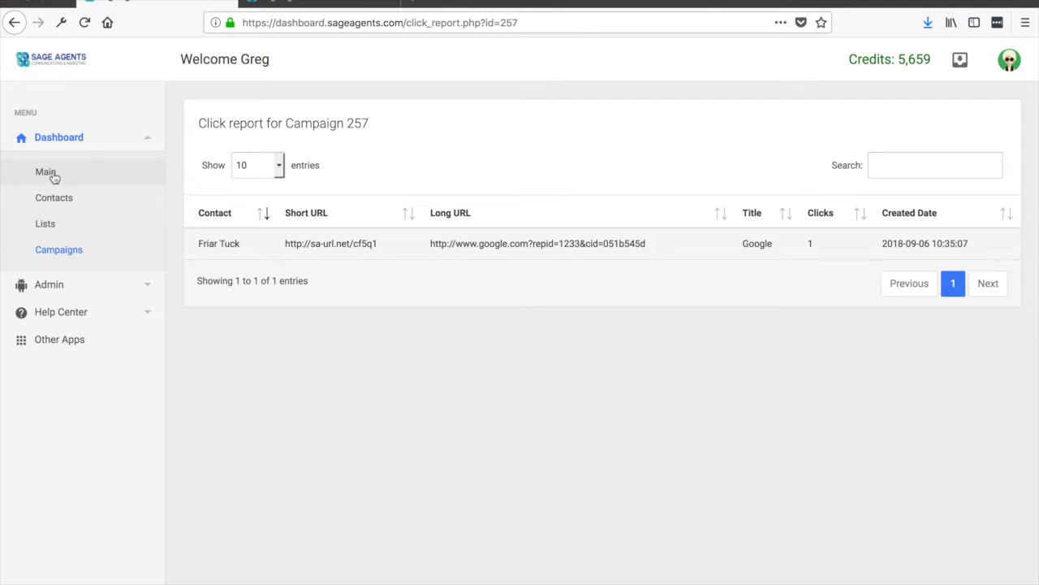
# Step: Return to the campaigns list and open the Bulk Scheduler page from the campaign actions
pyautogui.click(58, 250)
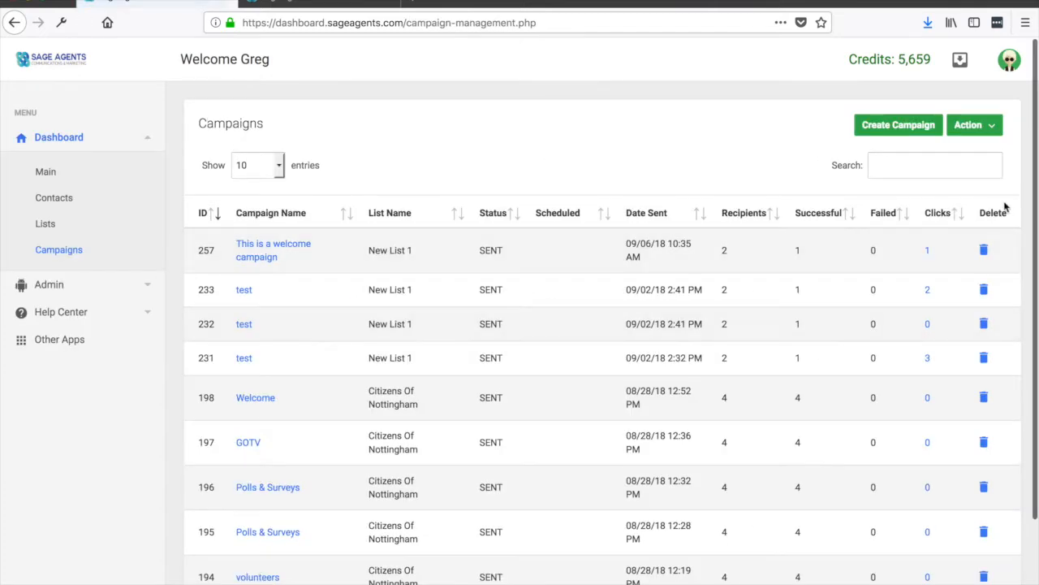
pyautogui.click(993, 126)
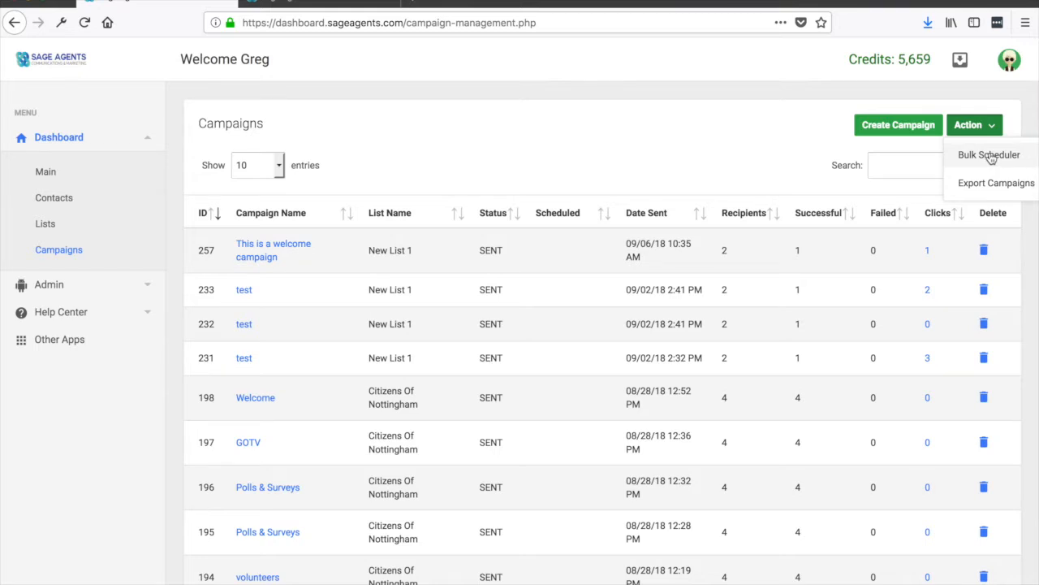
pyautogui.click(989, 155)
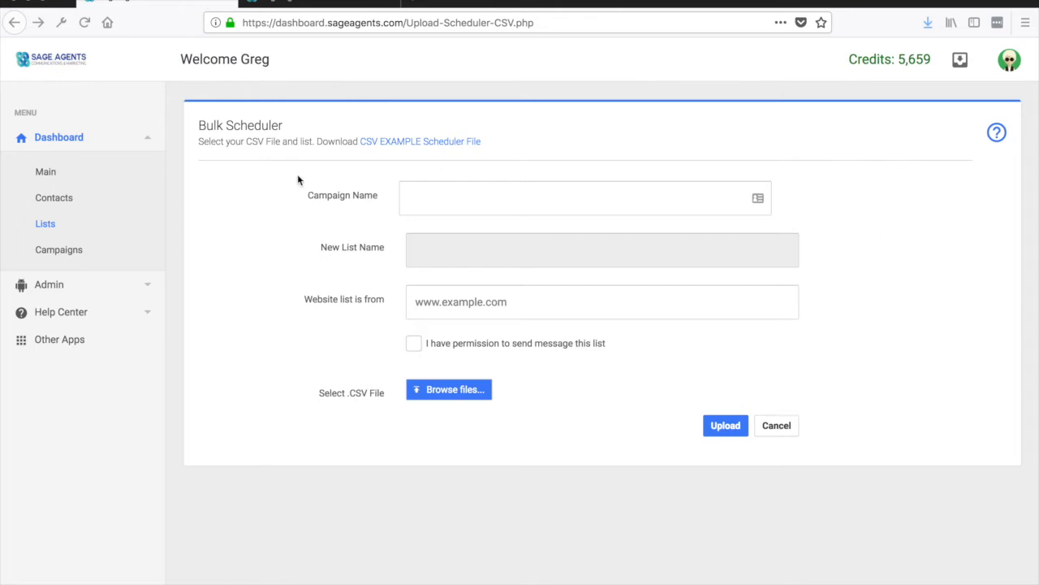
# Step: Go to the main dashboard, open the inbox and select the most recent contact's conversation
pyautogui.click(46, 172)
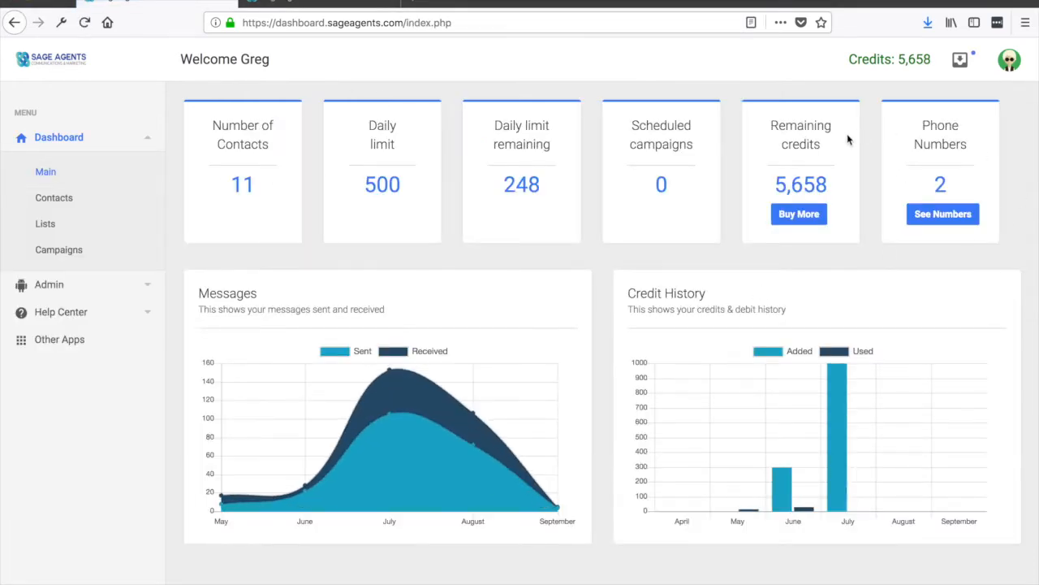
pyautogui.click(961, 64)
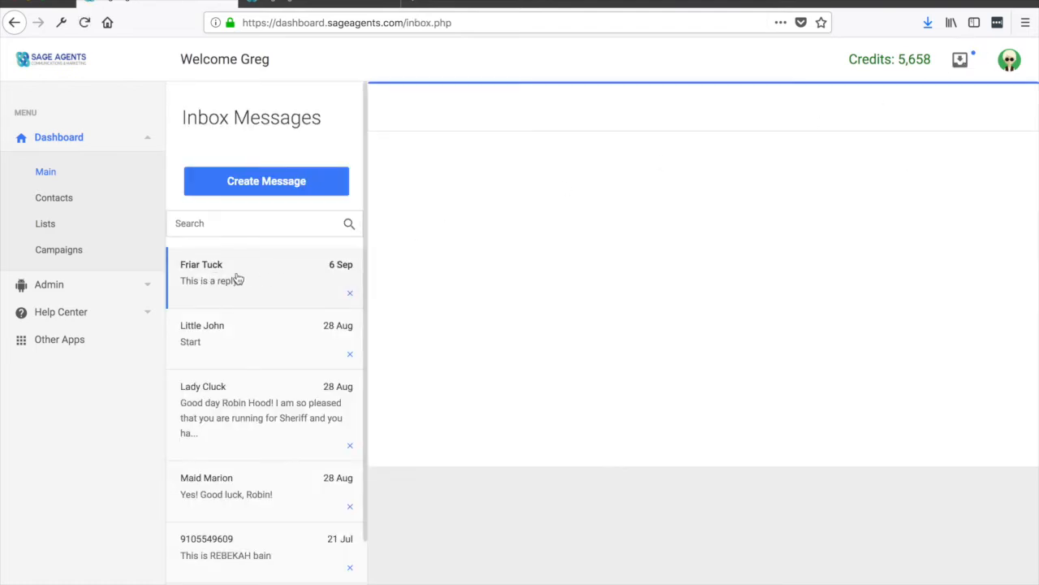
pyautogui.click(243, 285)
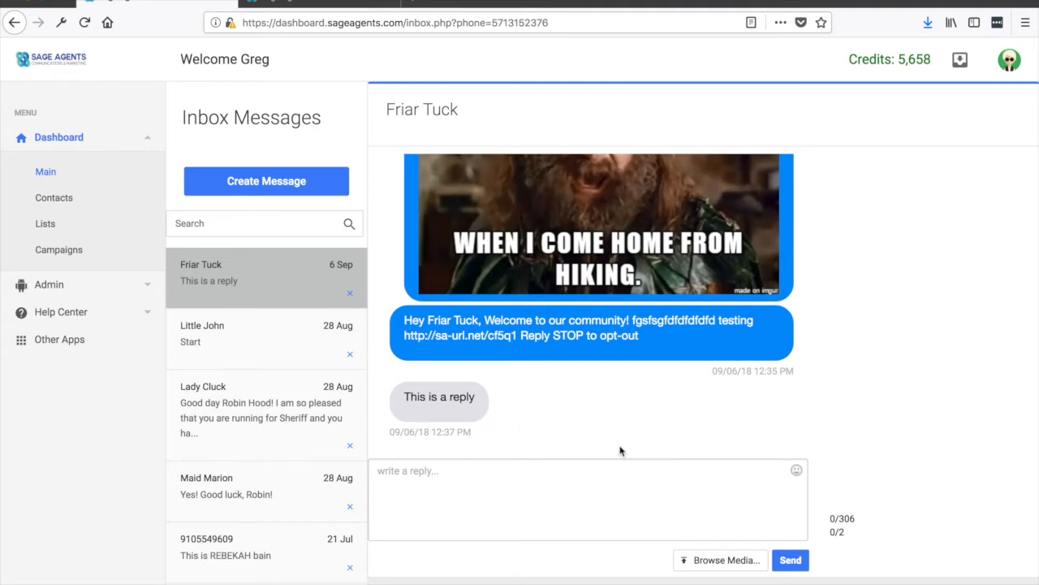
# Step: Reply to the contact with the message "Thanks for the reply" and send it
pyautogui.click(432, 474)
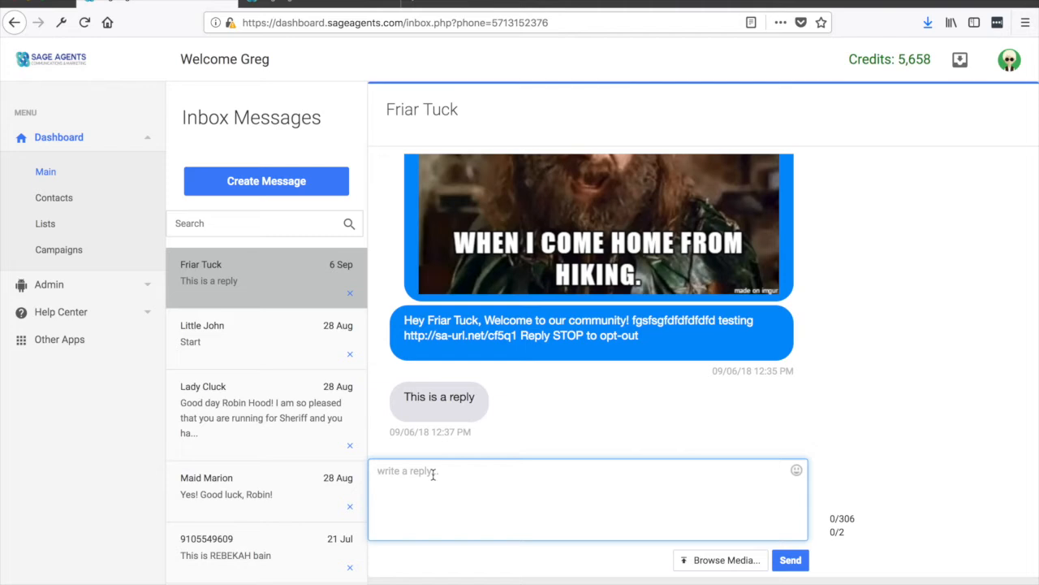
pyautogui.write('Thanks for the reply')
pyautogui.click(797, 560)
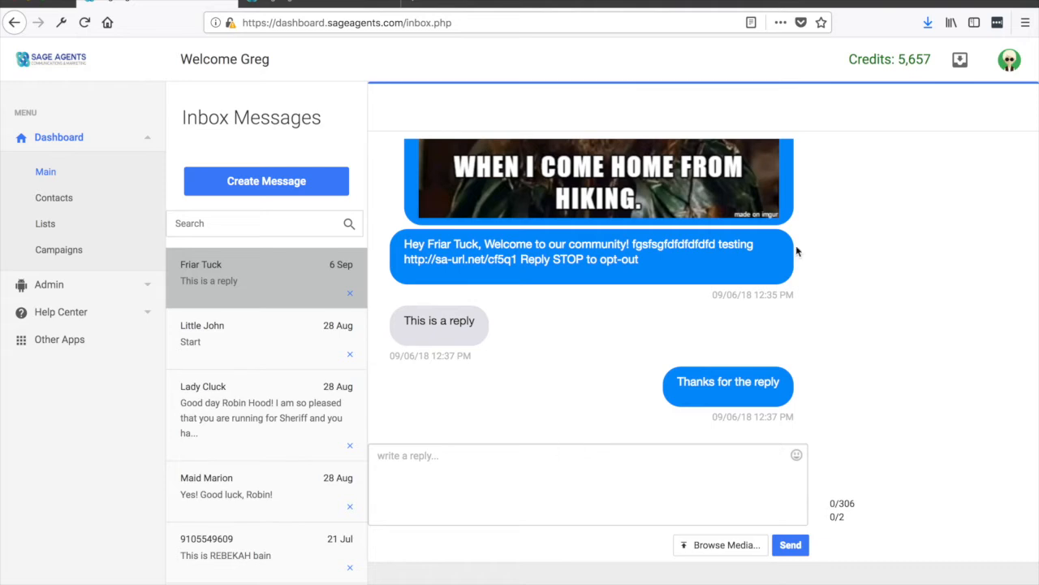
# Step: Open the account profile page and review its information and notification settings
pyautogui.click(1011, 63)
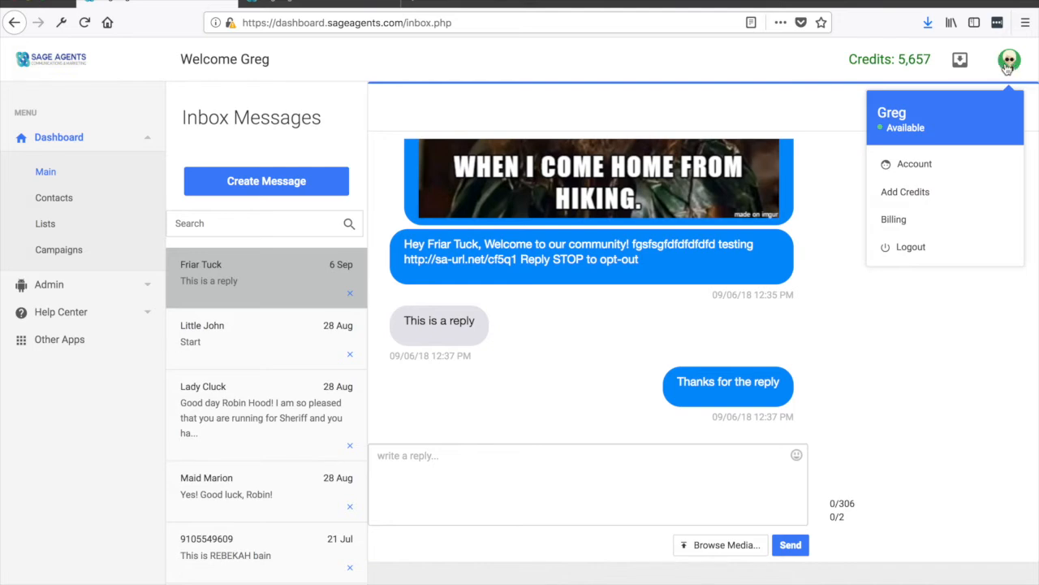
pyautogui.click(913, 167)
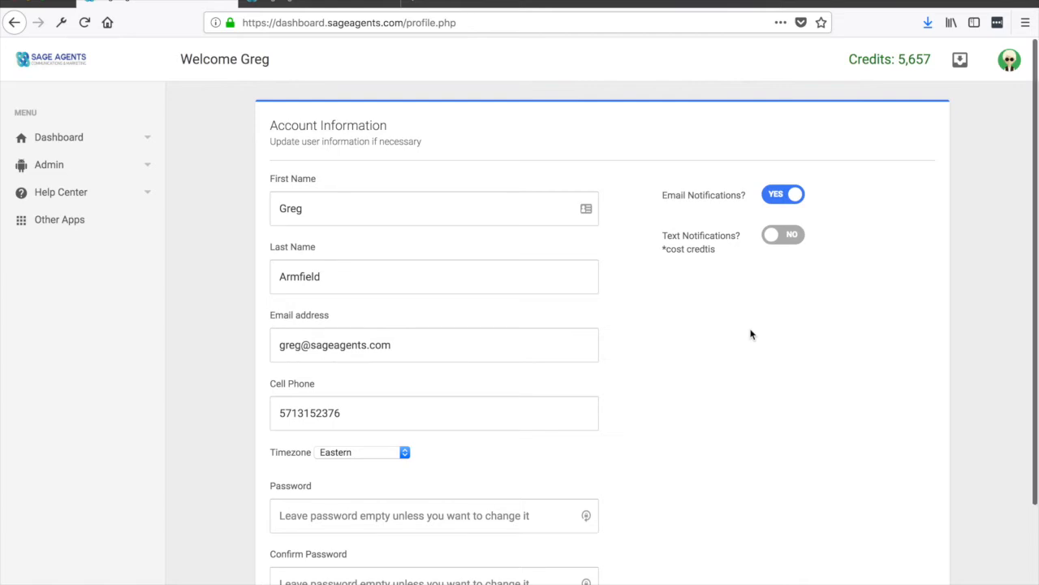
pyautogui.scroll(-1, 751, 334)
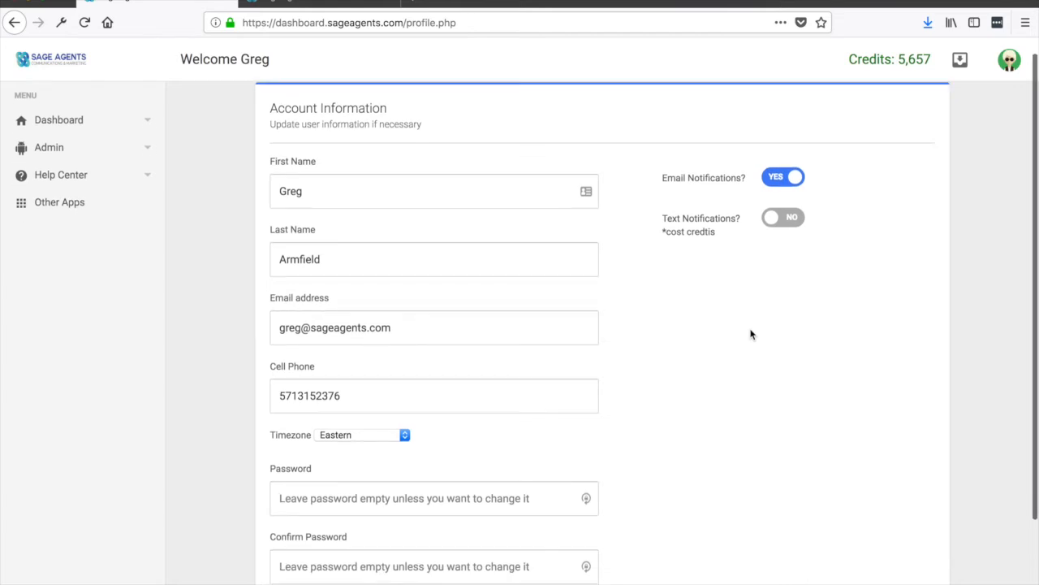
pyautogui.scroll(-3, 751, 334)
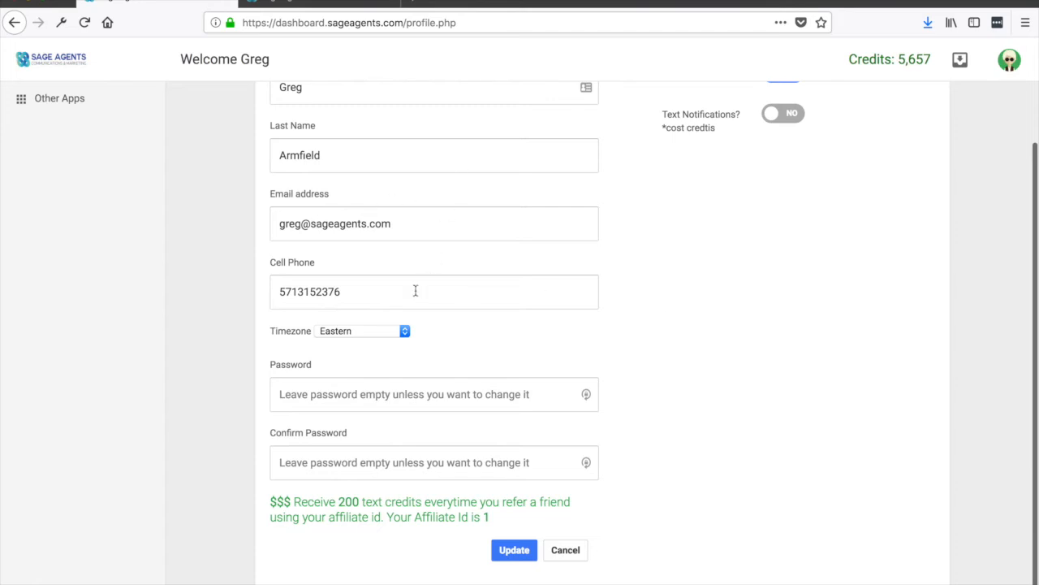
pyautogui.moveTo(289, 498); pyautogui.dragTo(495, 518)
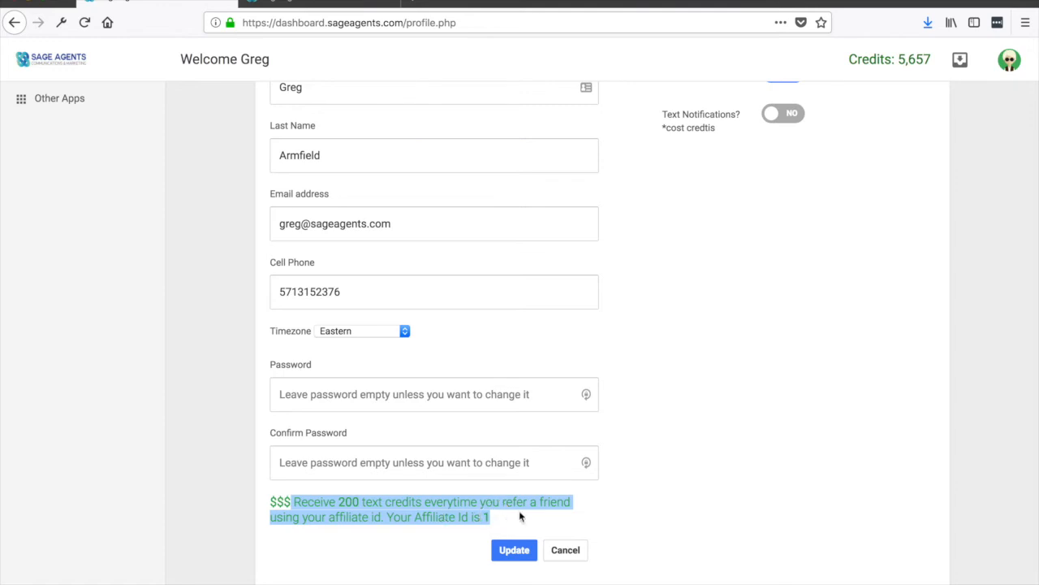
pyautogui.scroll(3, 747, 459)
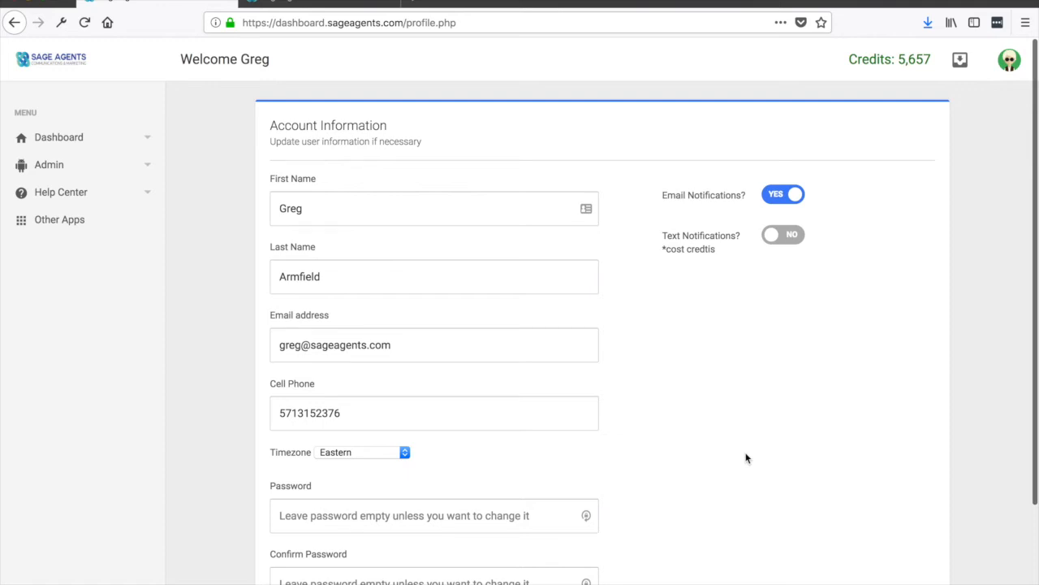
pyautogui.scroll(-1, 747, 458)
pyautogui.scroll(1, 747, 459)
# Step: Open the Add Credits page and browse the available credit package options
pyautogui.click(1009, 61)
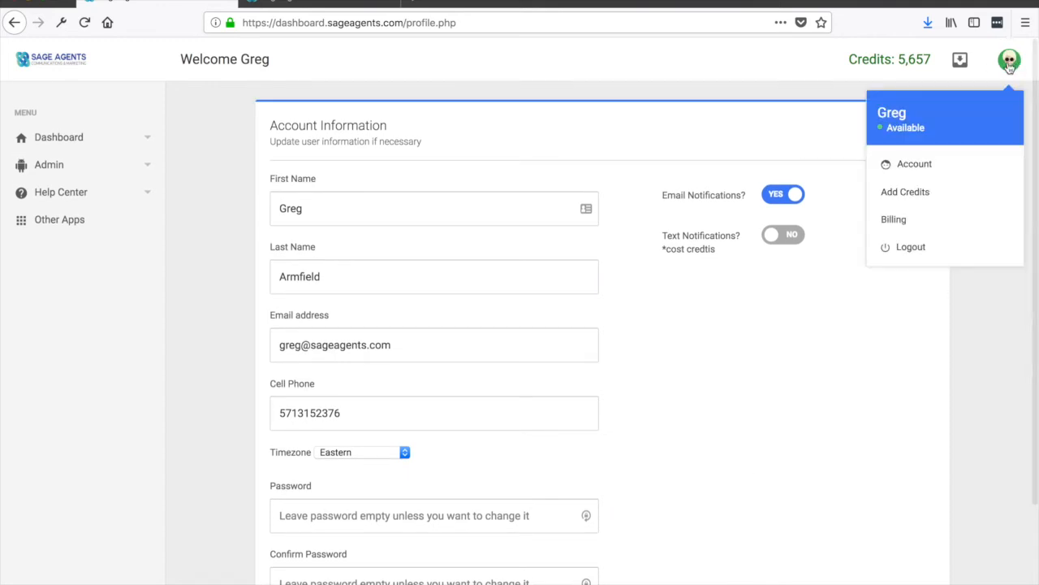
pyautogui.click(918, 192)
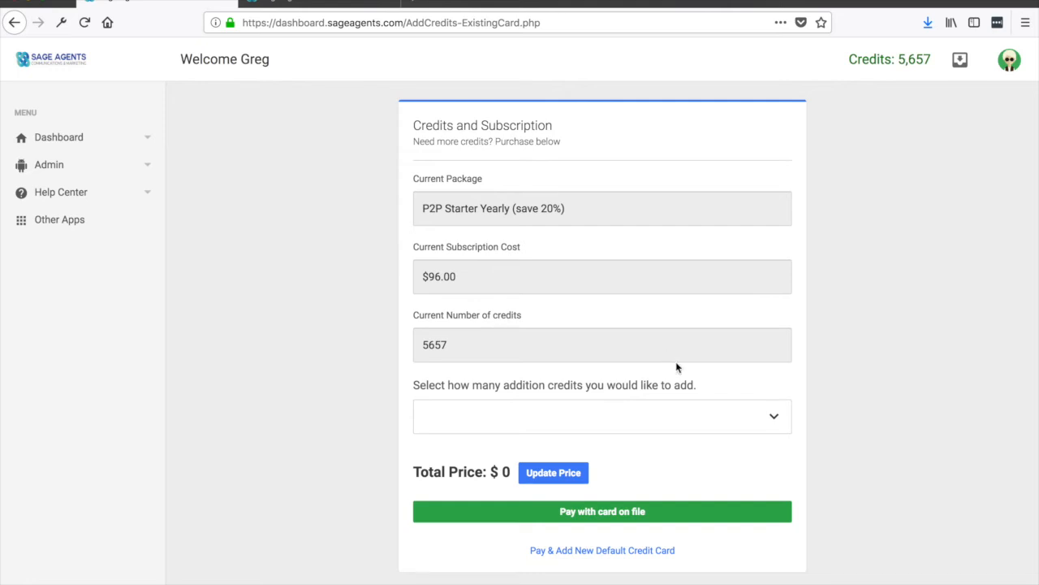
pyautogui.click(743, 418)
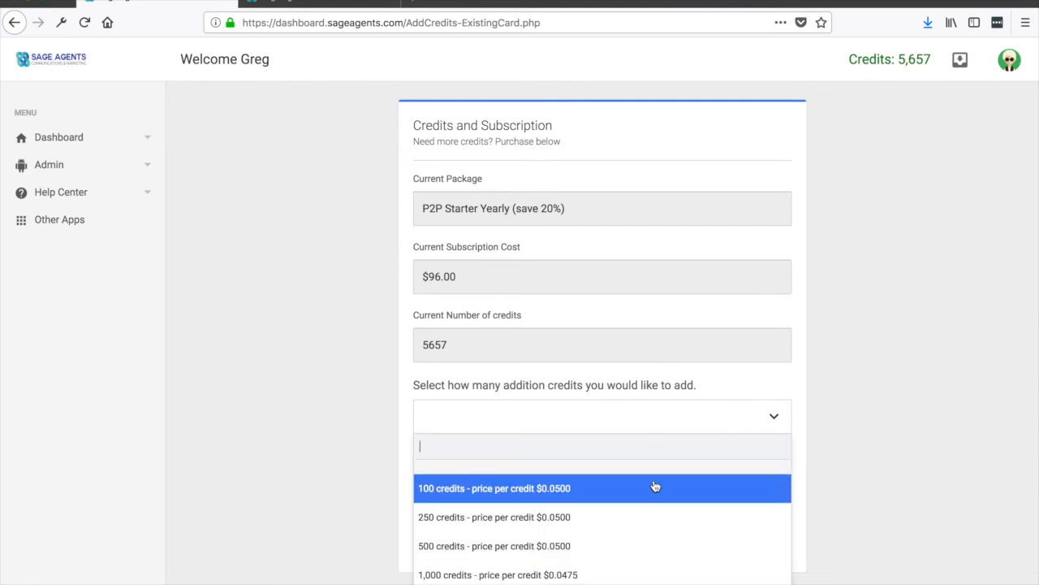
pyautogui.scroll(-1, 590, 550)
pyautogui.scroll(-1, 590, 550)
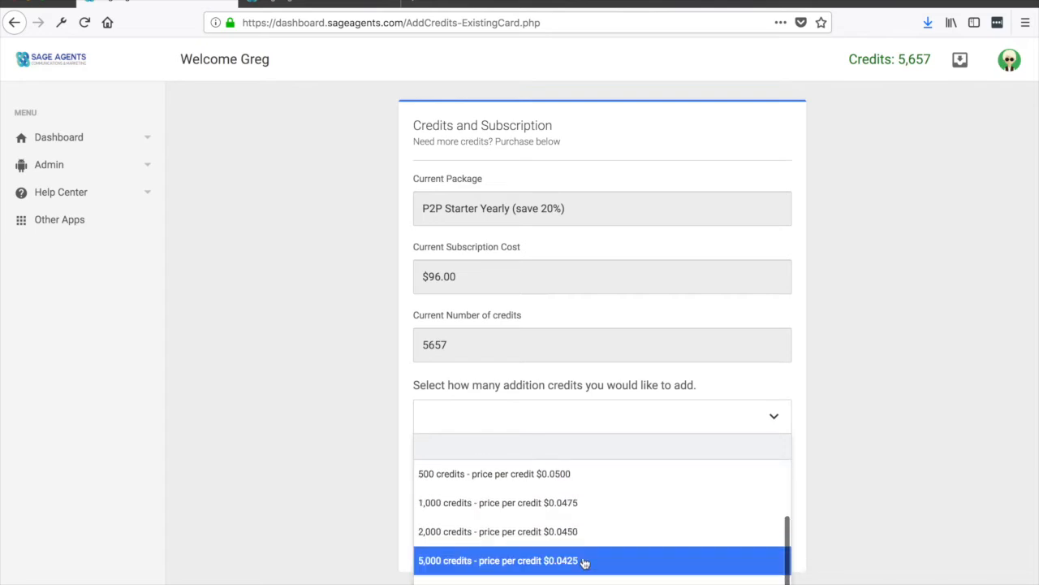
pyautogui.click(984, 501)
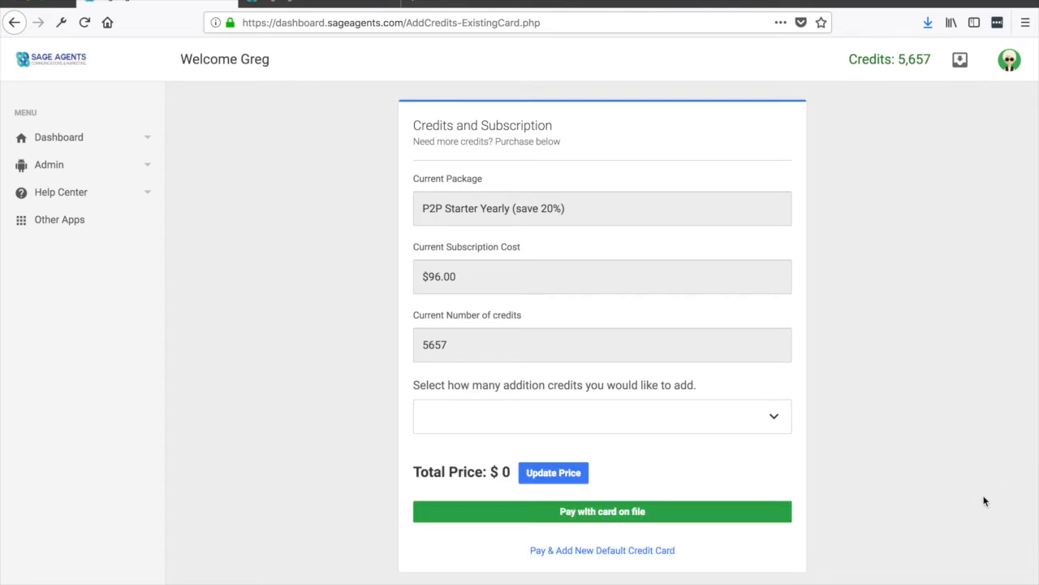
# Step: Open the billing profile and review the subscription details and credits billing history
pyautogui.click(1008, 60)
pyautogui.click(911, 231)
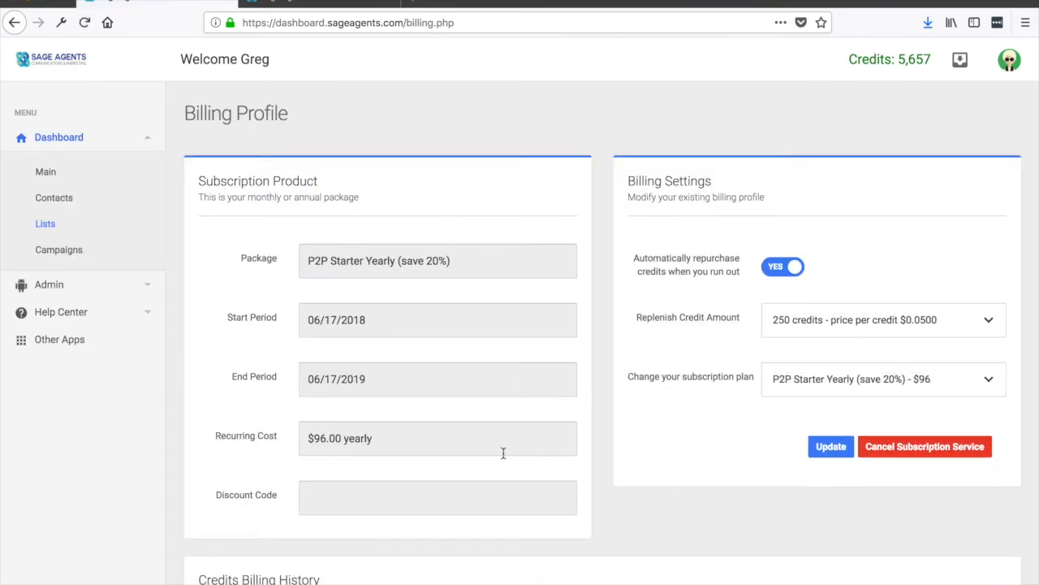
pyautogui.scroll(-5, 500, 452)
pyautogui.scroll(-5, 503, 453)
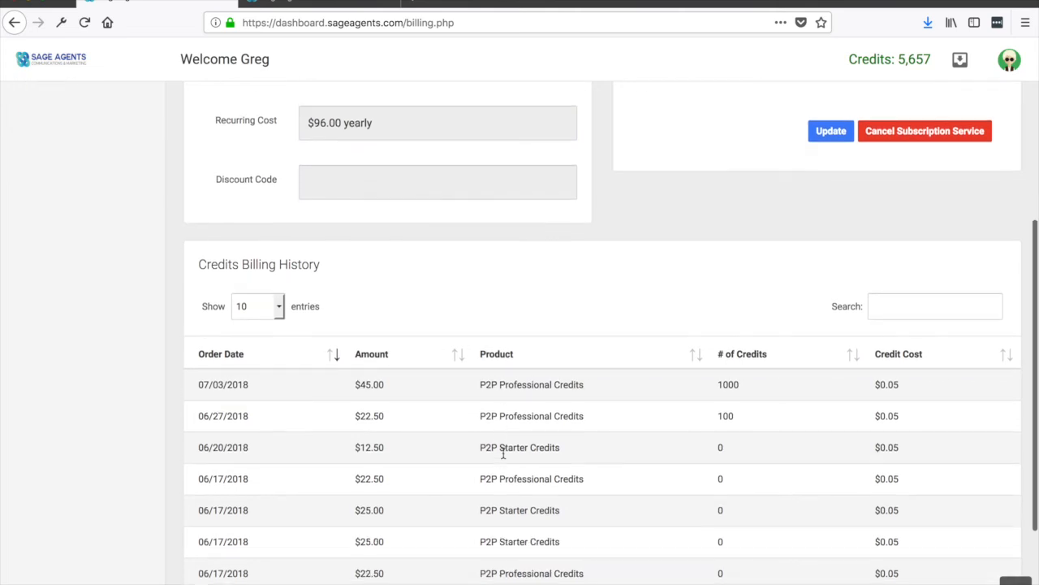
pyautogui.scroll(10, 502, 453)
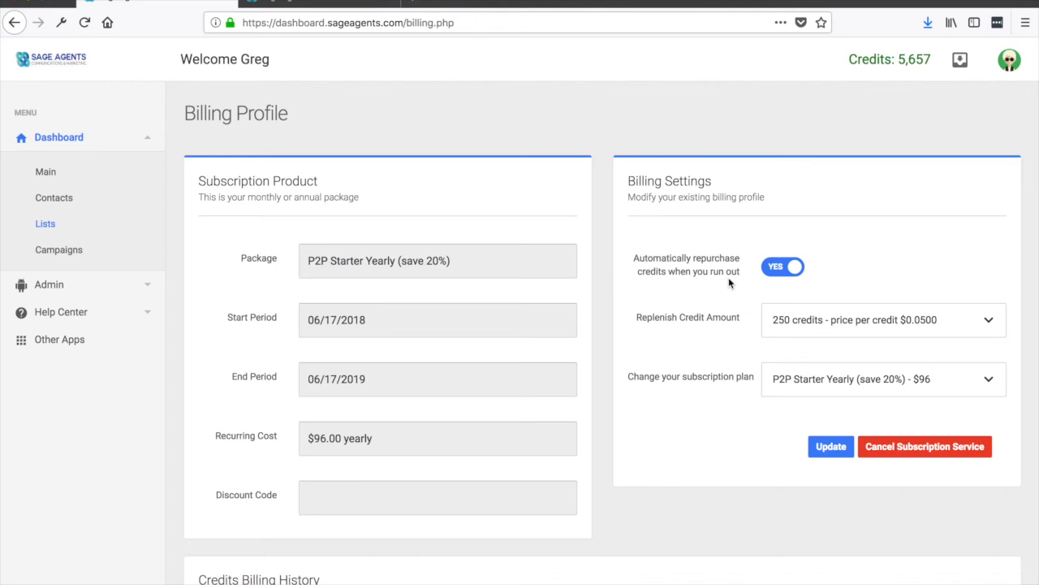
# Step: Set the replenish credit amount to 100 credits and browse the subscription plan options
pyautogui.click(899, 327)
pyautogui.click(844, 393)
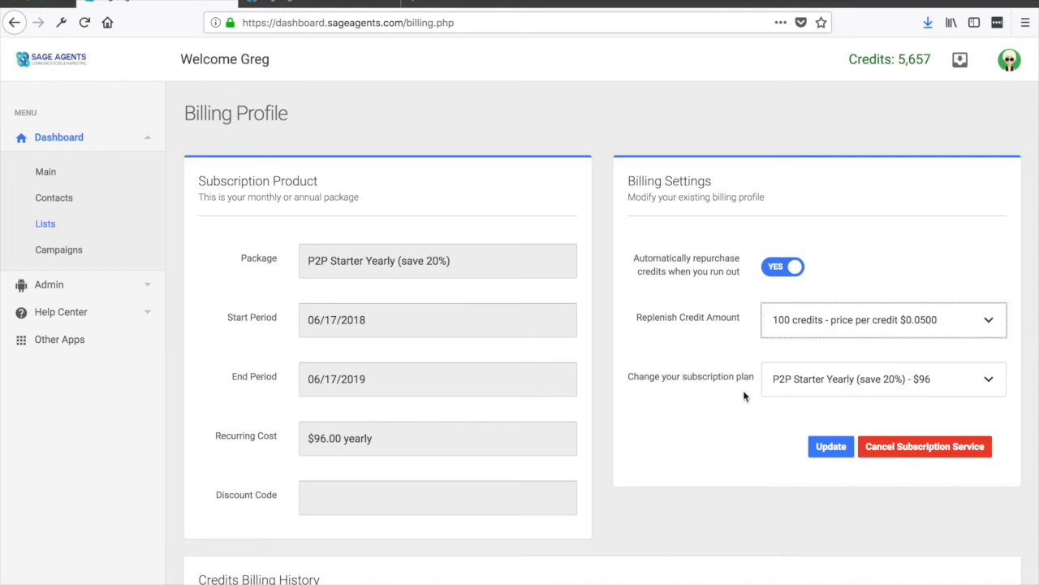
pyautogui.click(895, 387)
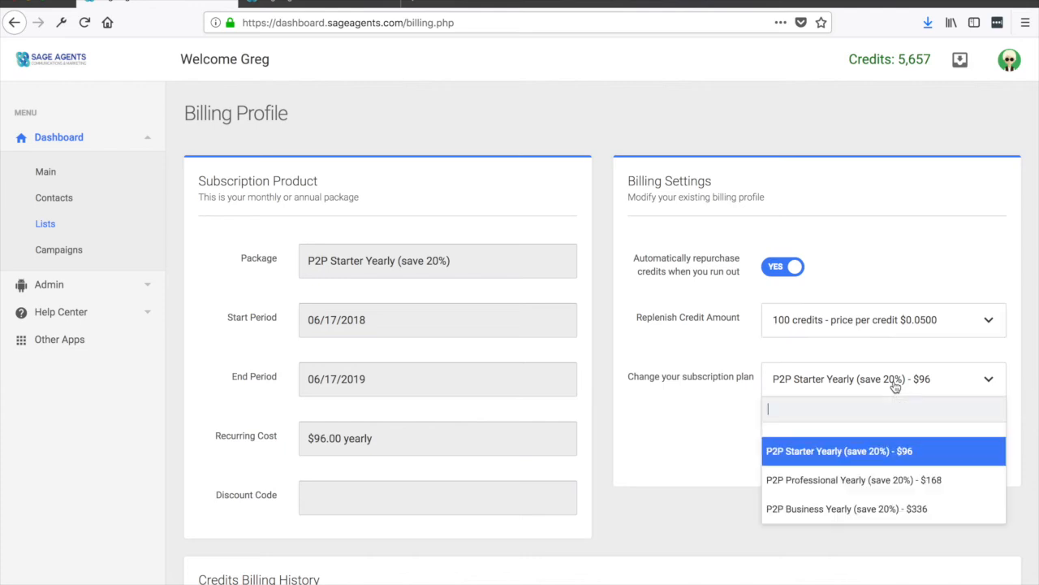
pyautogui.click(696, 445)
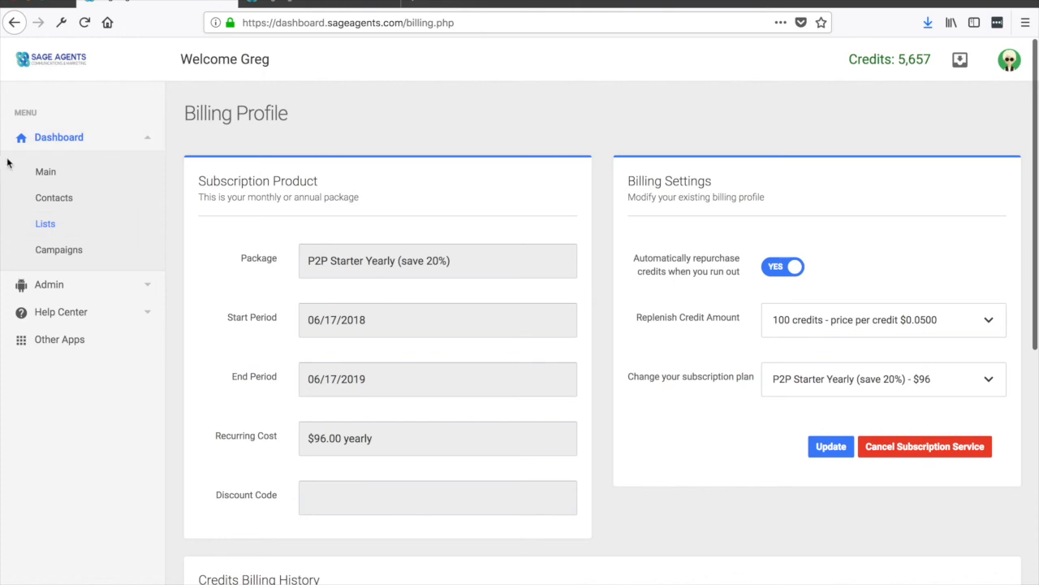
# Step: Return to the main dashboard and expand the Help Center menu
pyautogui.click(55, 170)
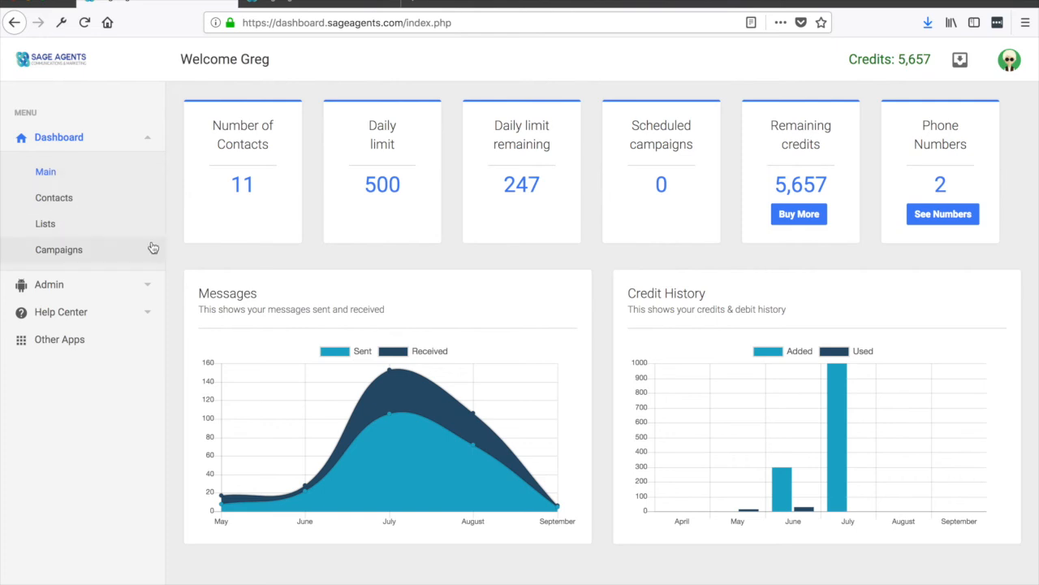
pyautogui.click(146, 319)
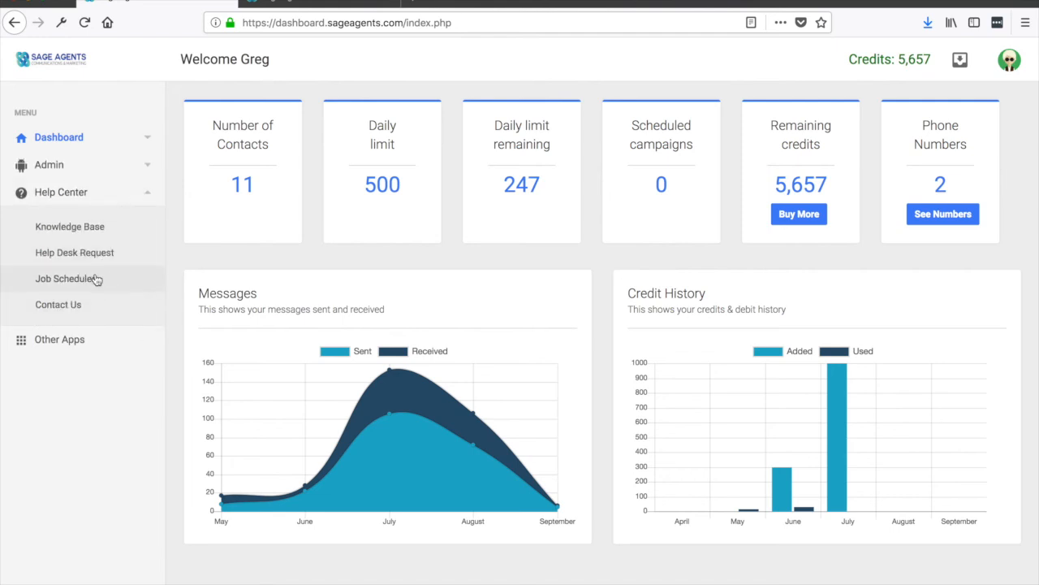